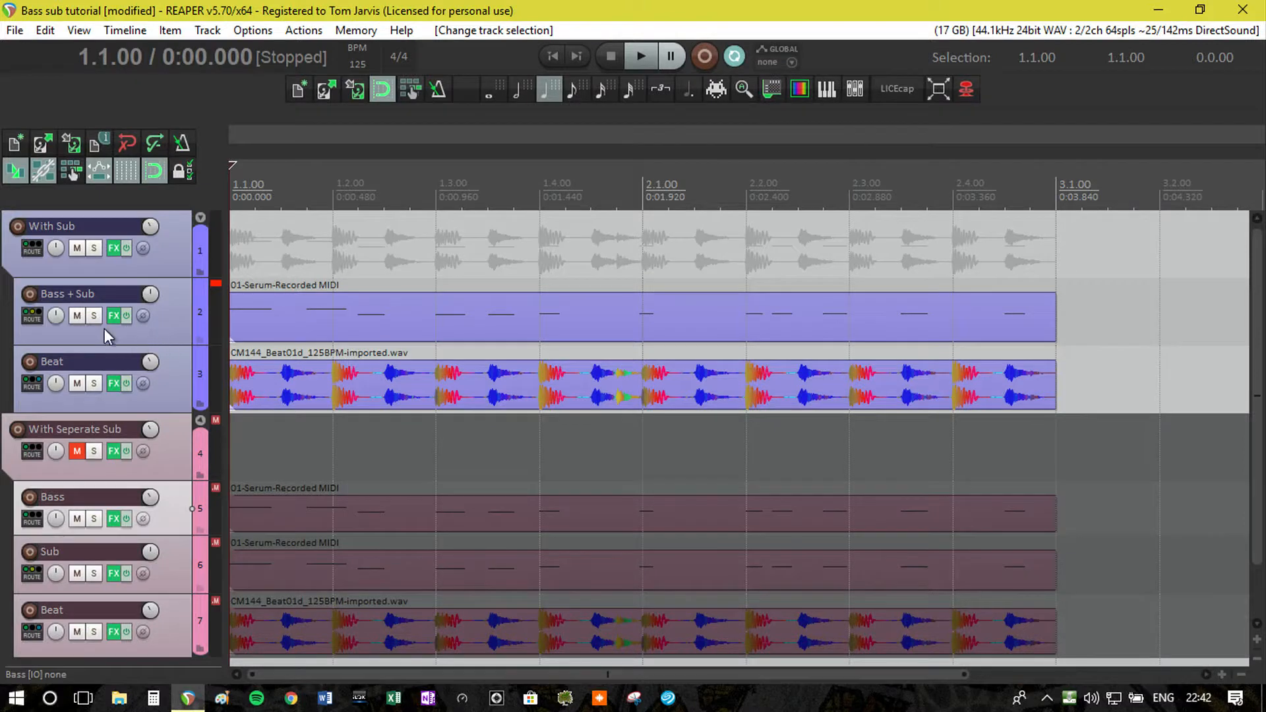
- Examine the Serum patch on the Bass + Sub track and select that track
left_click(117, 316)
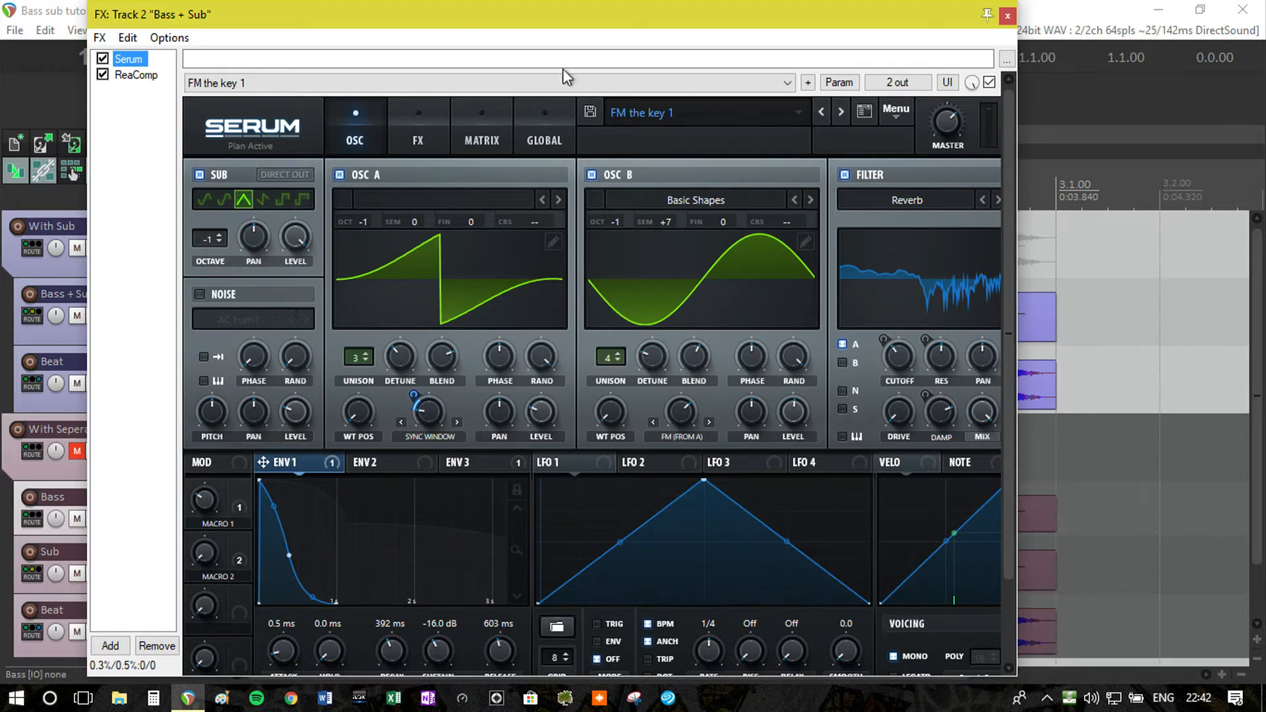
left_click(1009, 14)
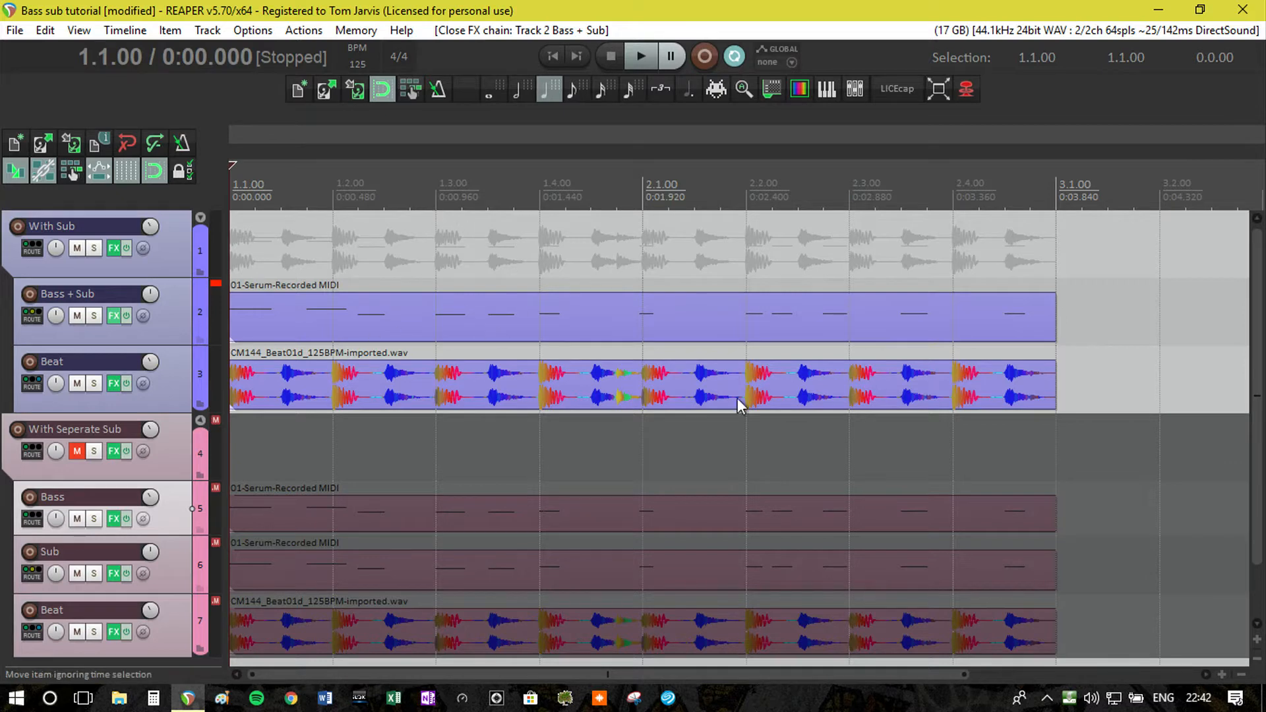
left_click(194, 370)
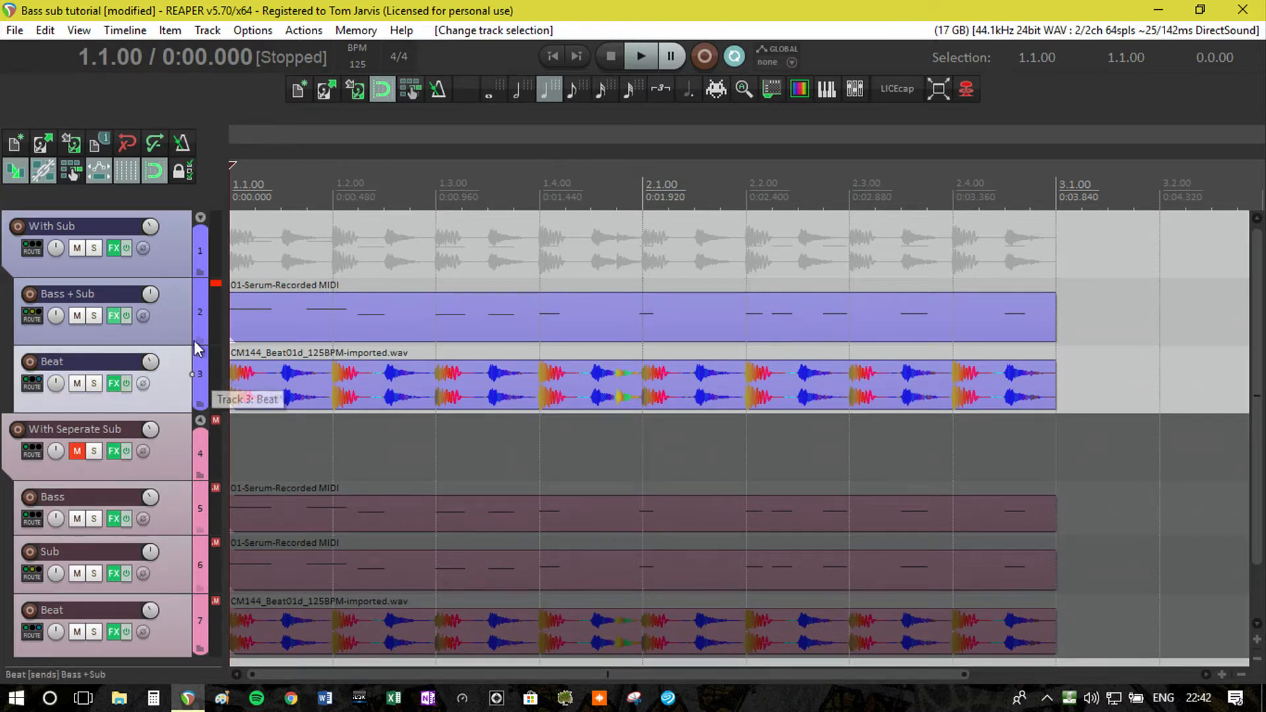
left_click(200, 310)
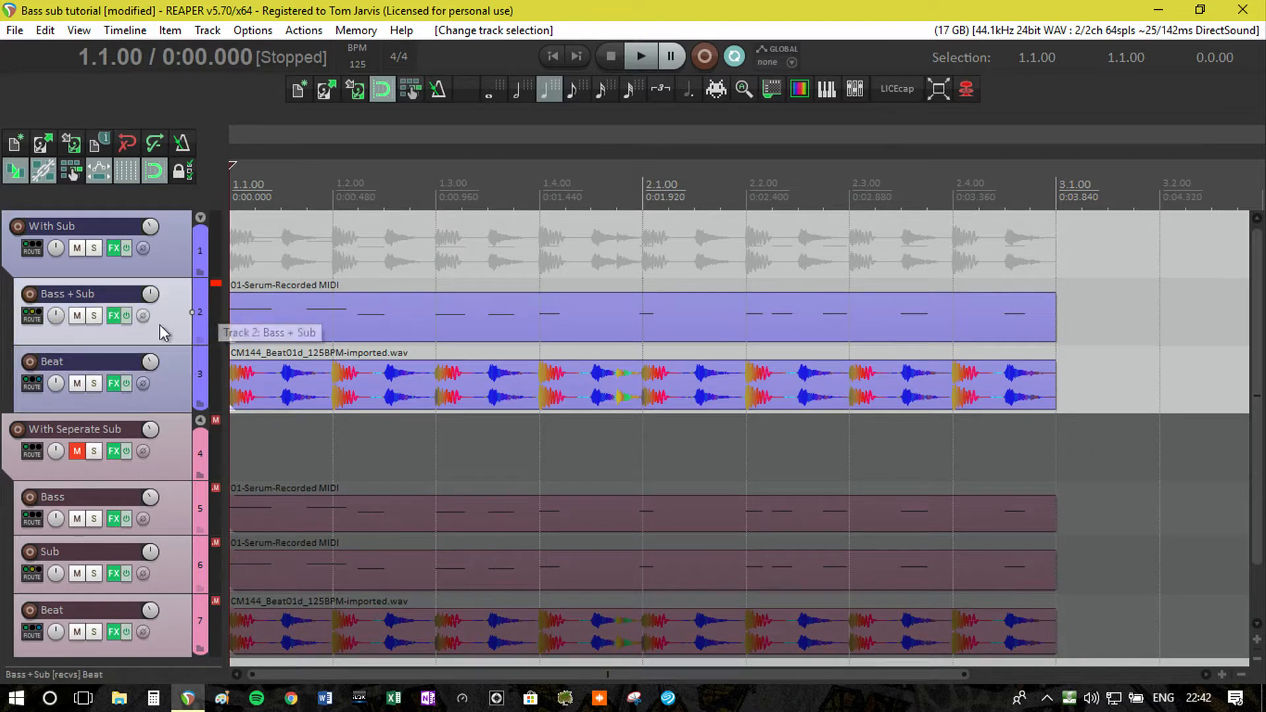
- Audition the Bass + Sub track in solo, unsolo it and re-examine its Serum patch
left_click(93, 315)
key("space")
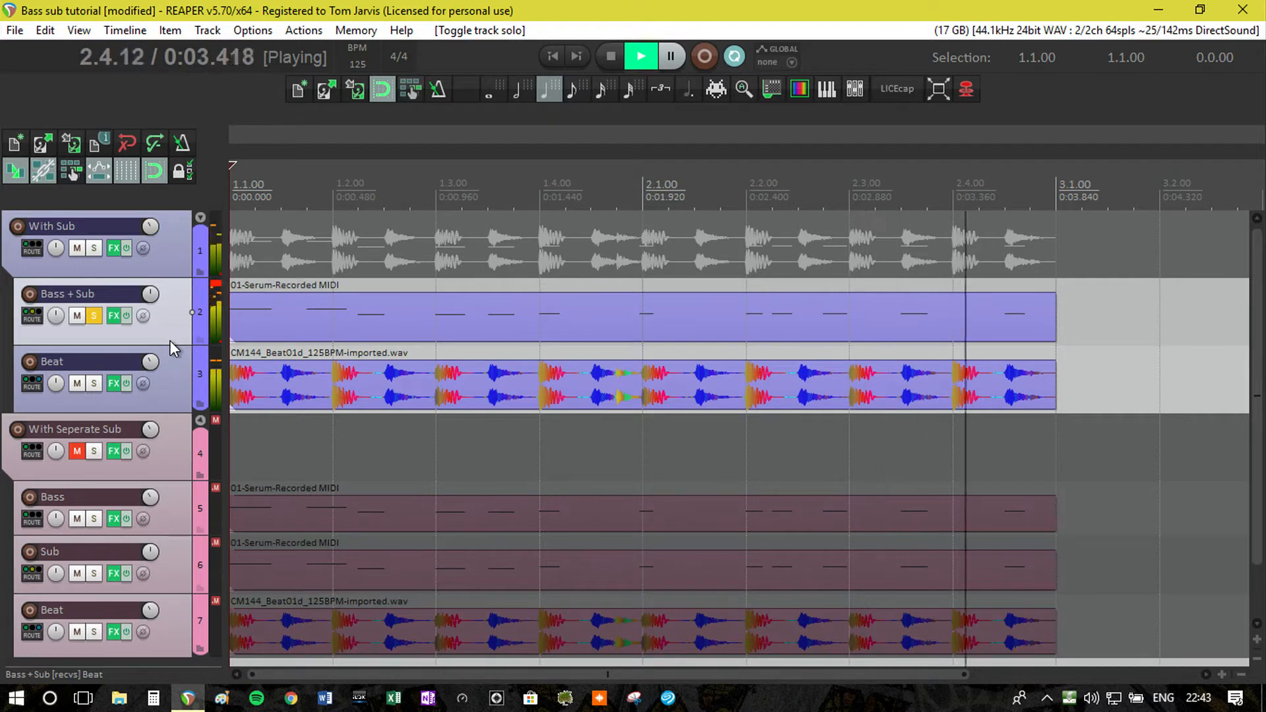
key("space")
left_click(94, 315)
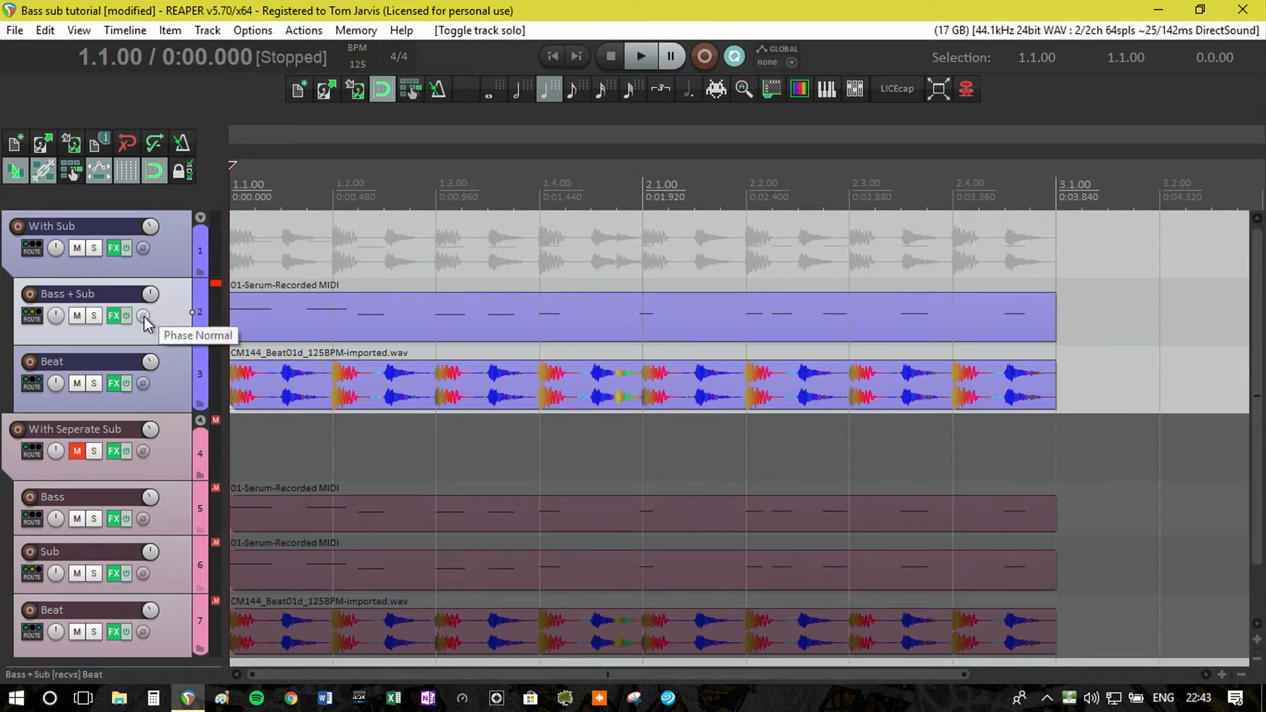
left_click(112, 315)
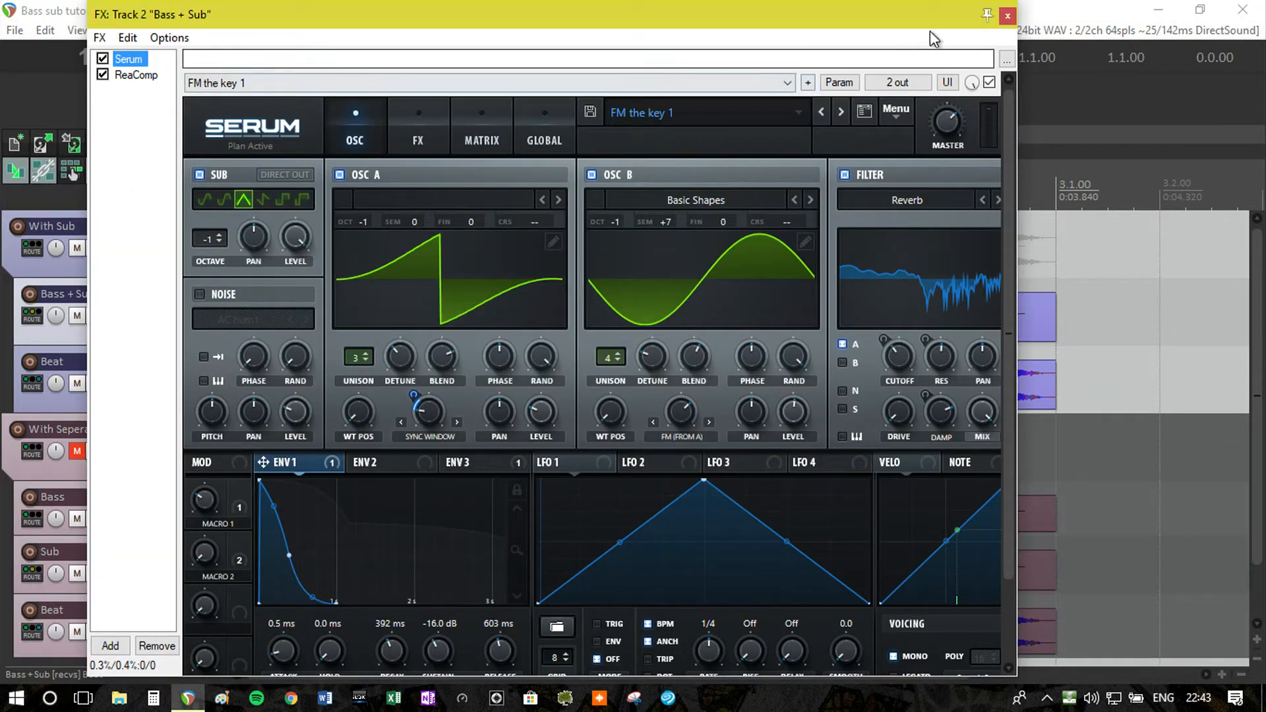
left_click(1007, 14)
- Solo the With Seperate Sub folder and examine the Serum patches on its Bass and Sub tracks
left_click(95, 451)
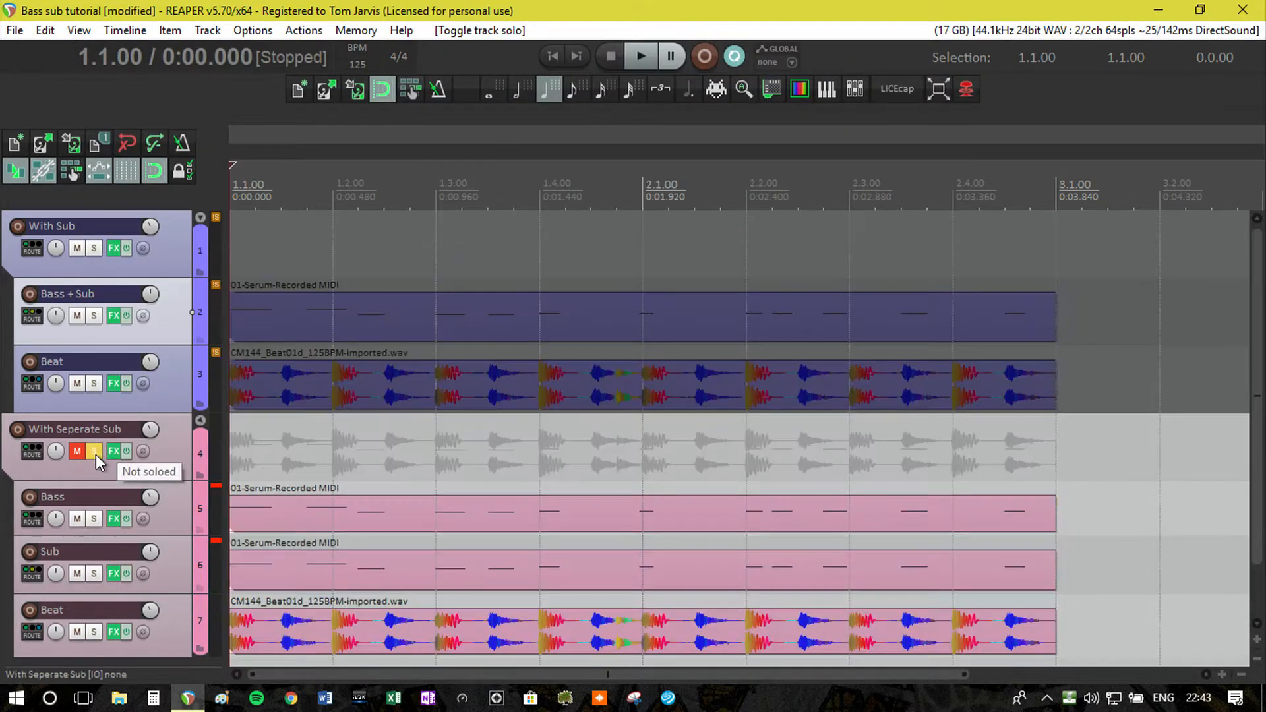
left_click_drag(1263, 295, 1263, 434)
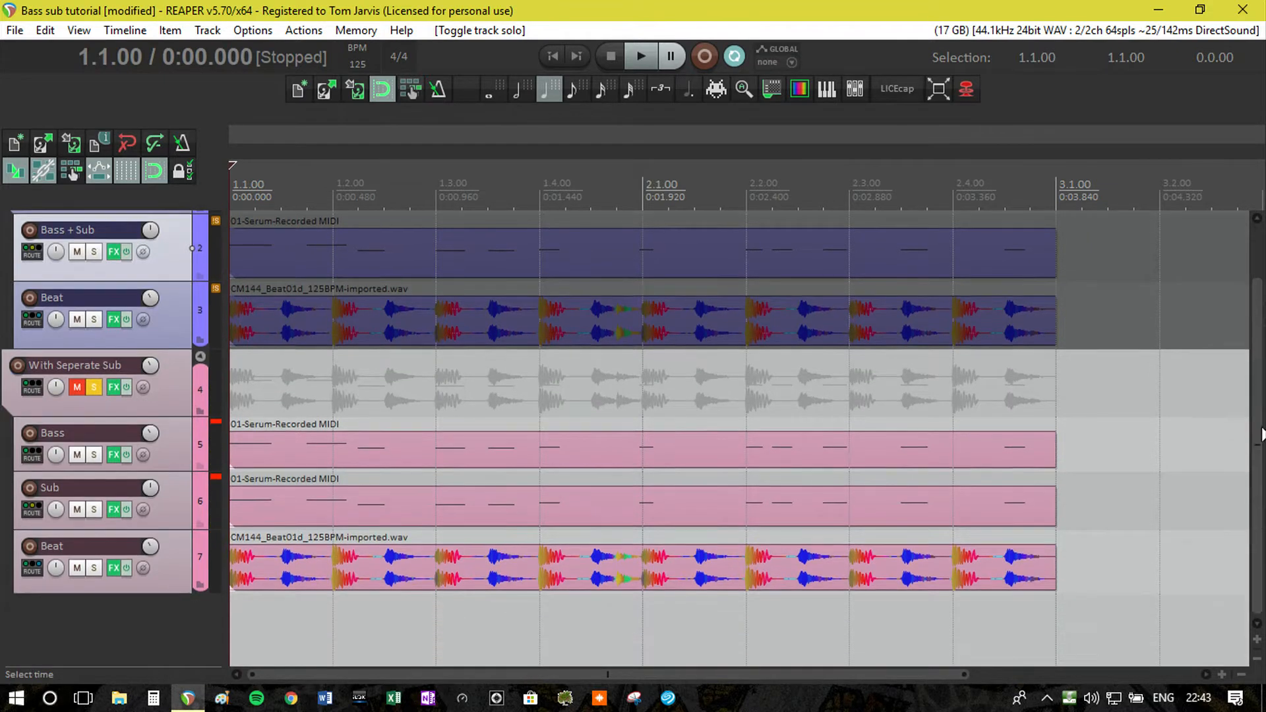
left_click(111, 456)
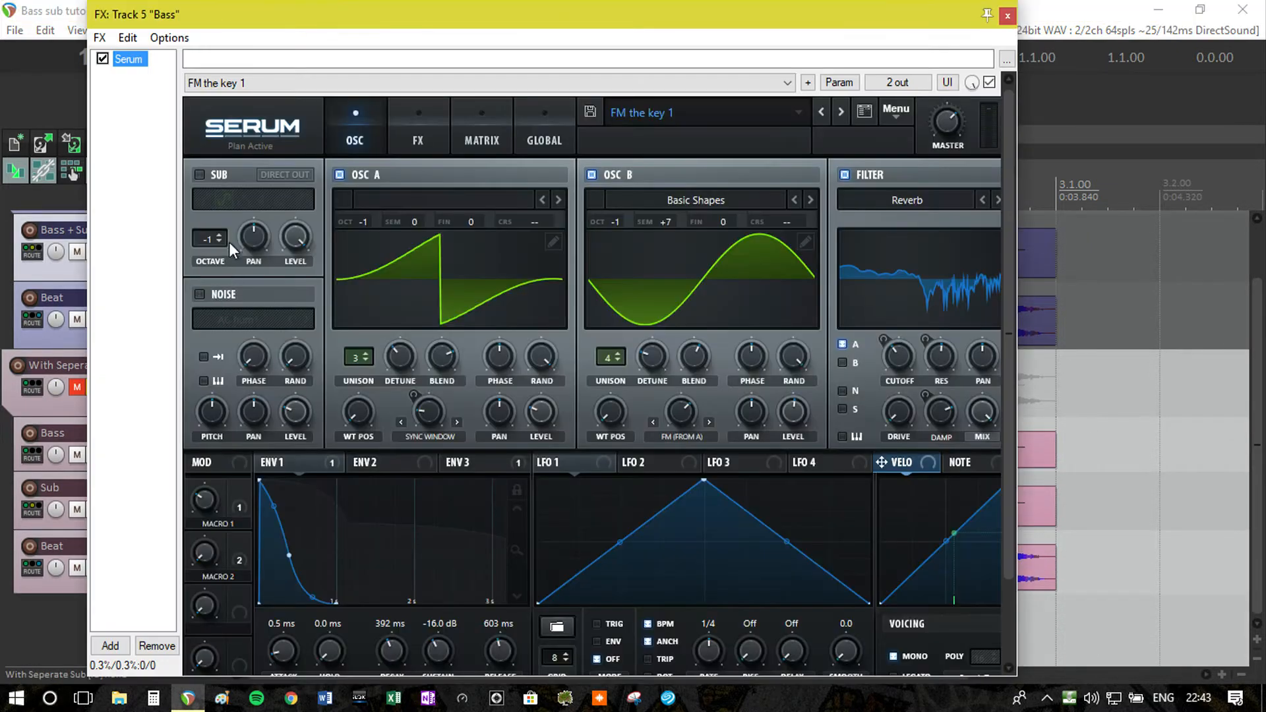
left_click(1008, 15)
left_click(116, 516)
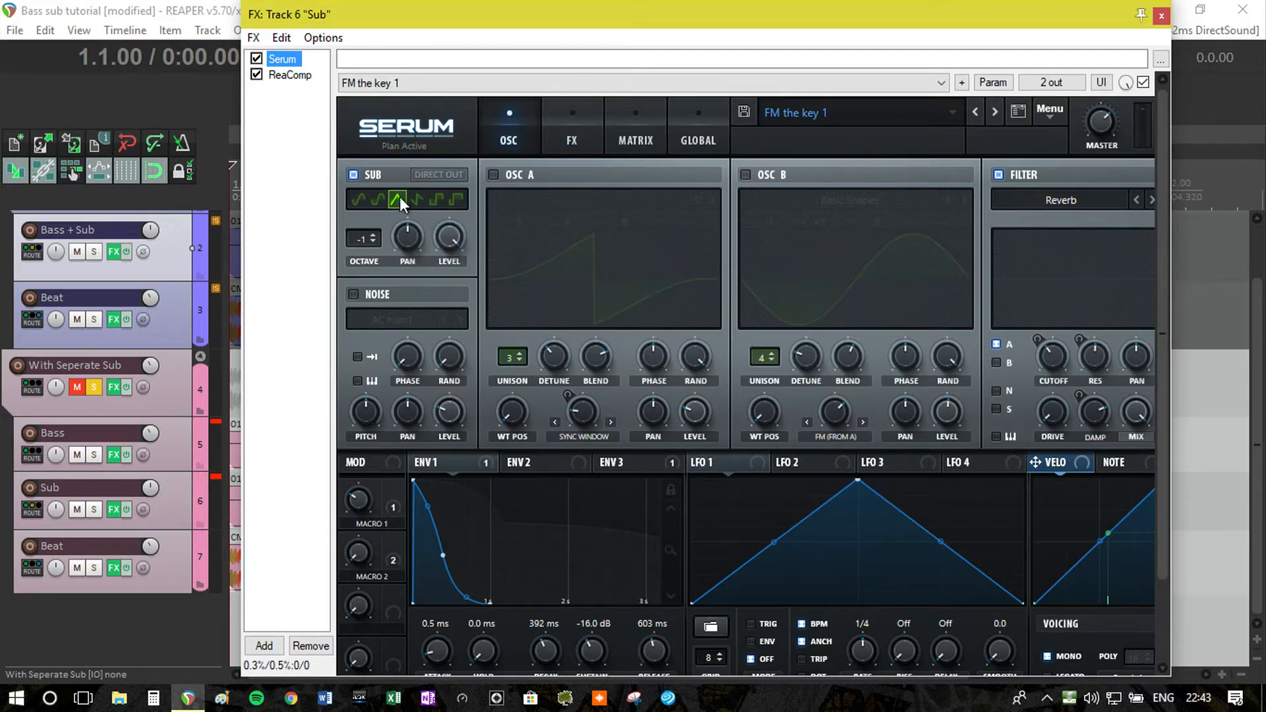
left_click(1161, 15)
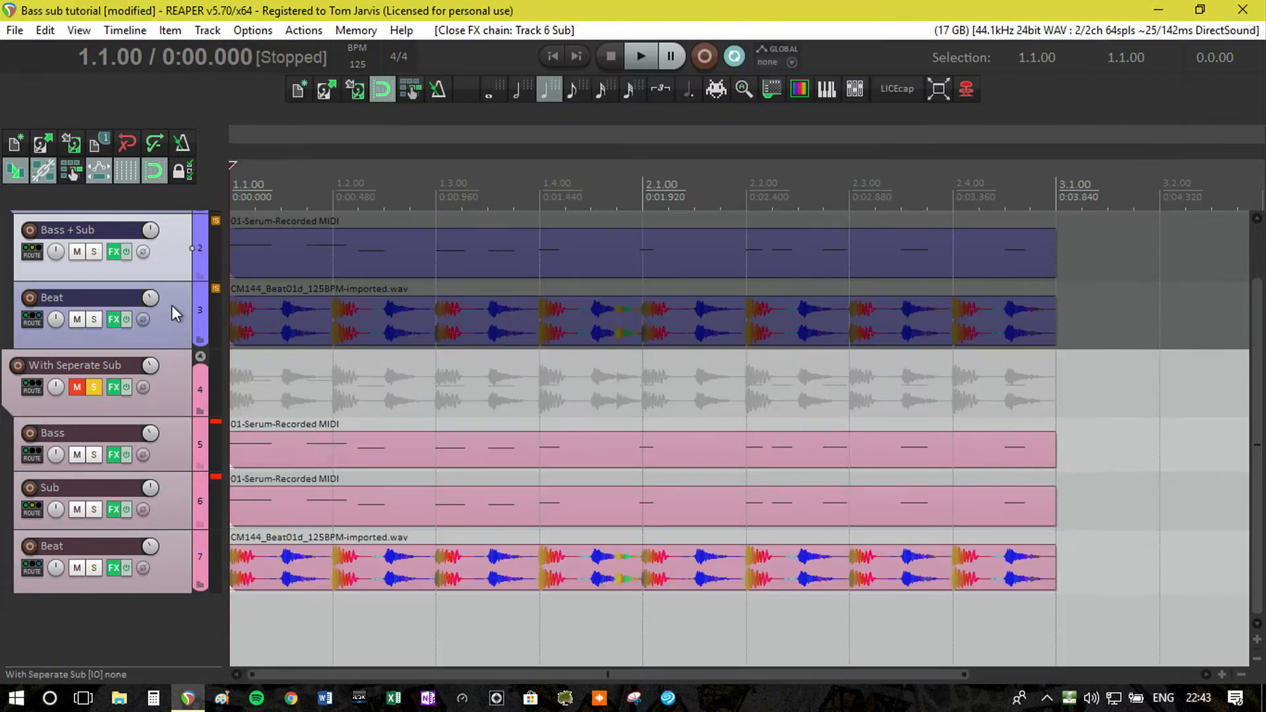
scroll(184, 330, "up", 1)
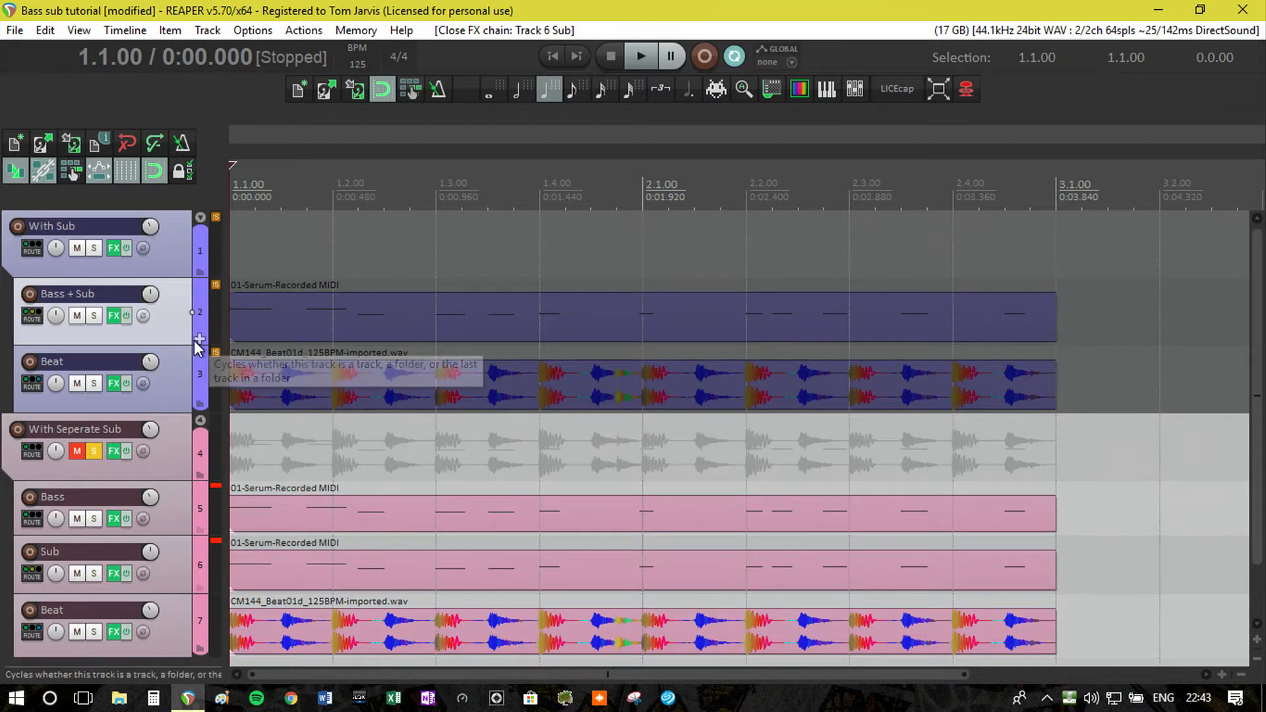
- Compare the Serum oscillator settings on the Bass + Sub track with those on the separate Bass track
left_click(117, 317)
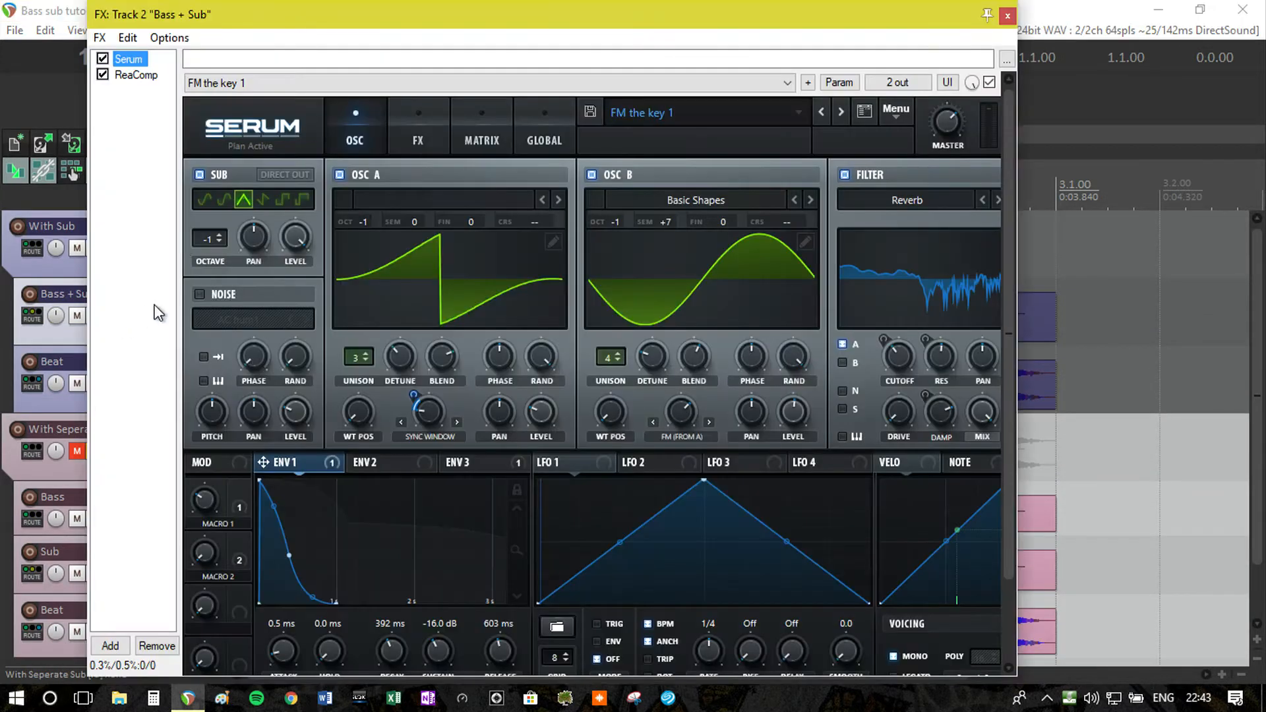
left_click(1007, 16)
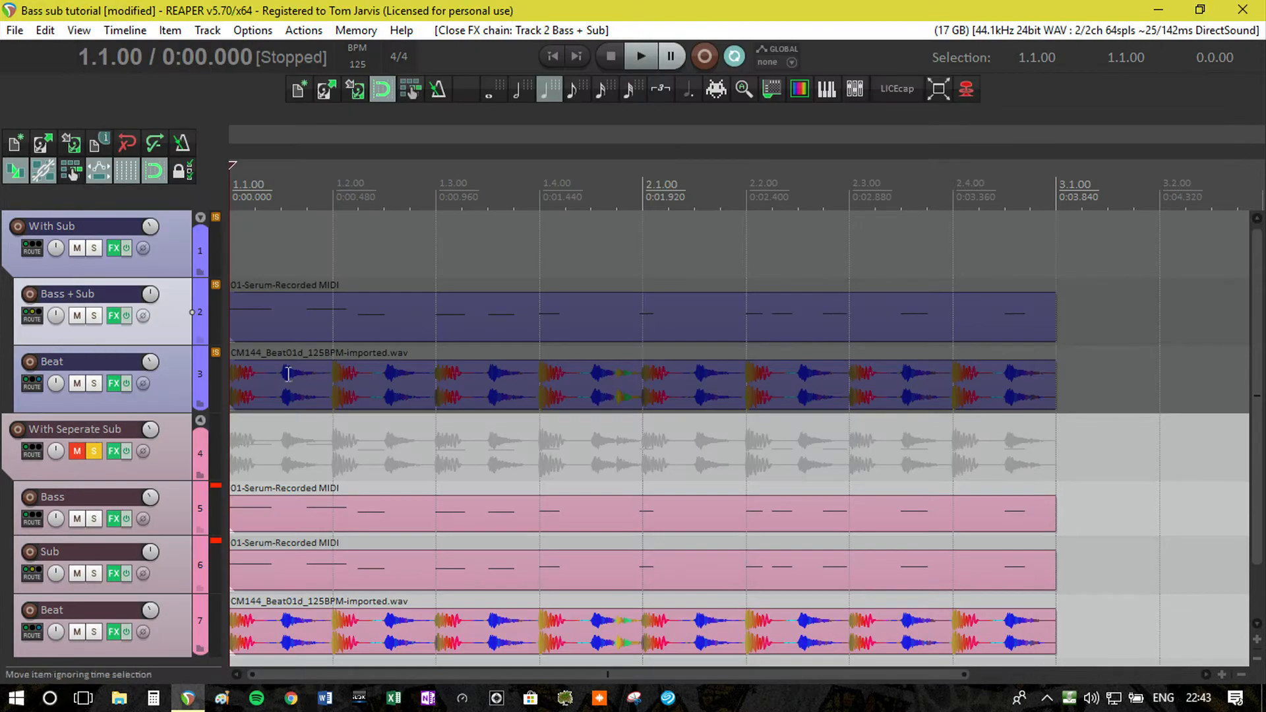
left_click(120, 520)
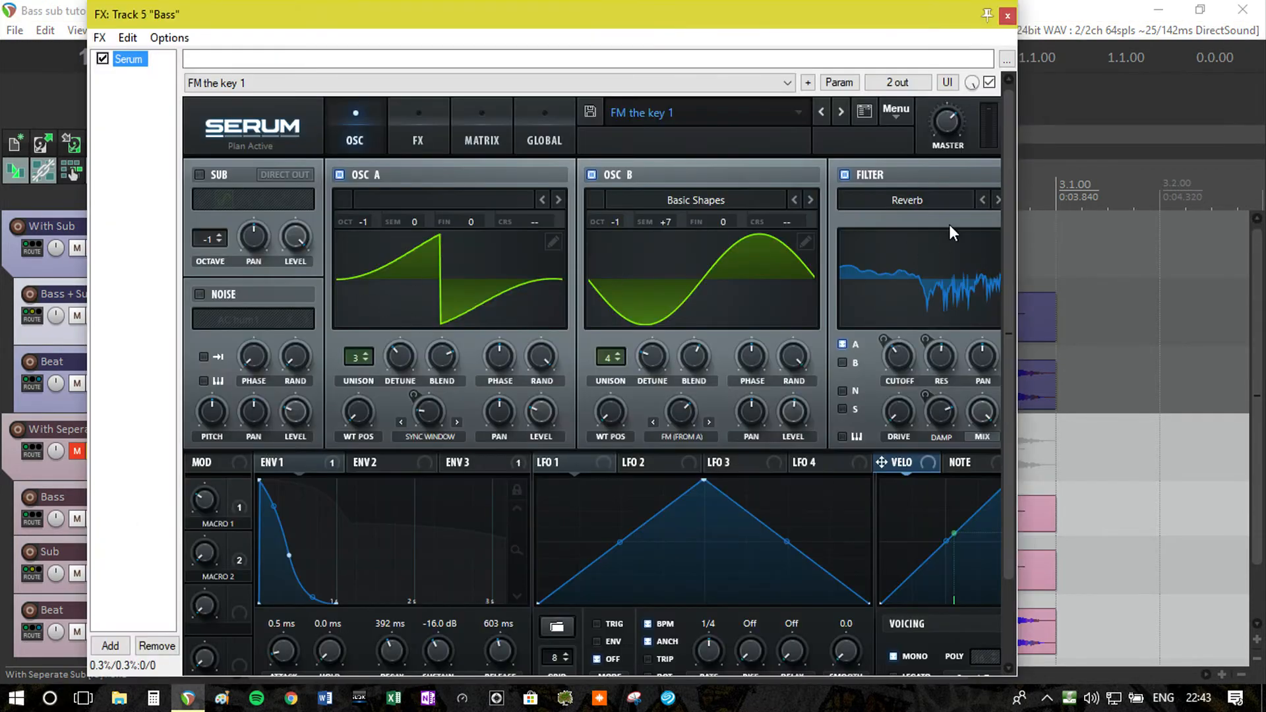
left_click(1006, 17)
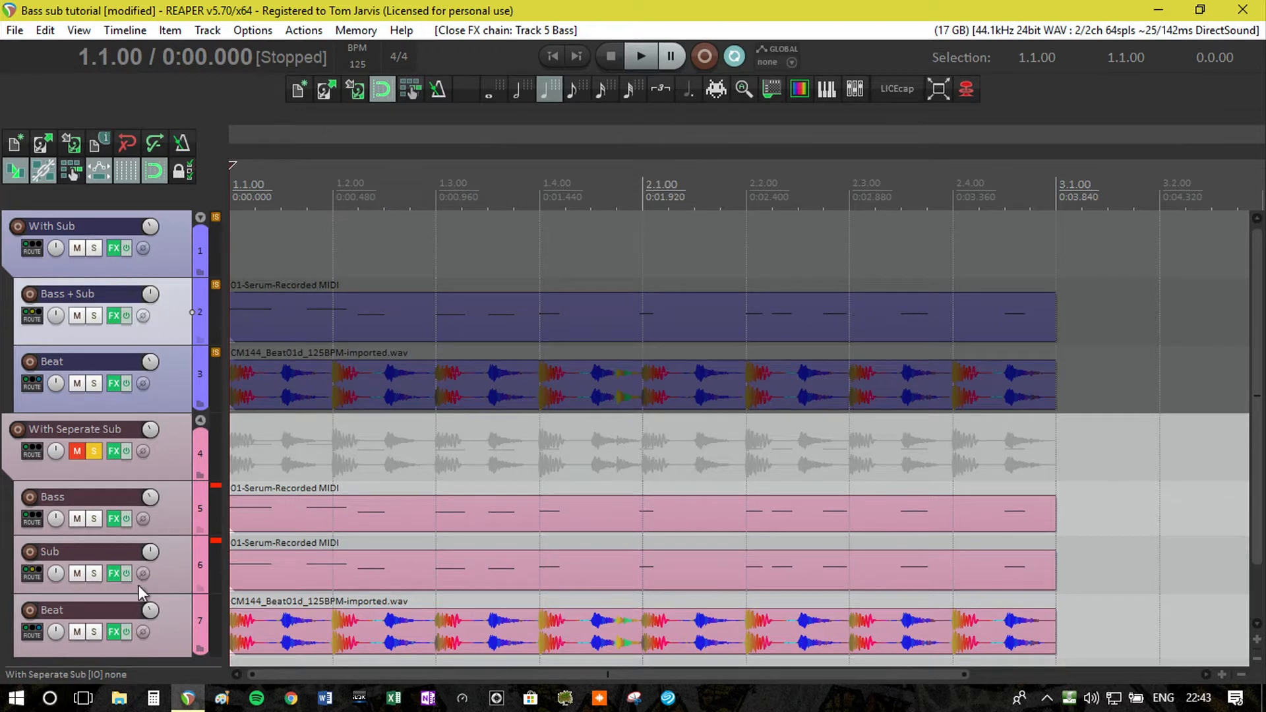
left_click(117, 523)
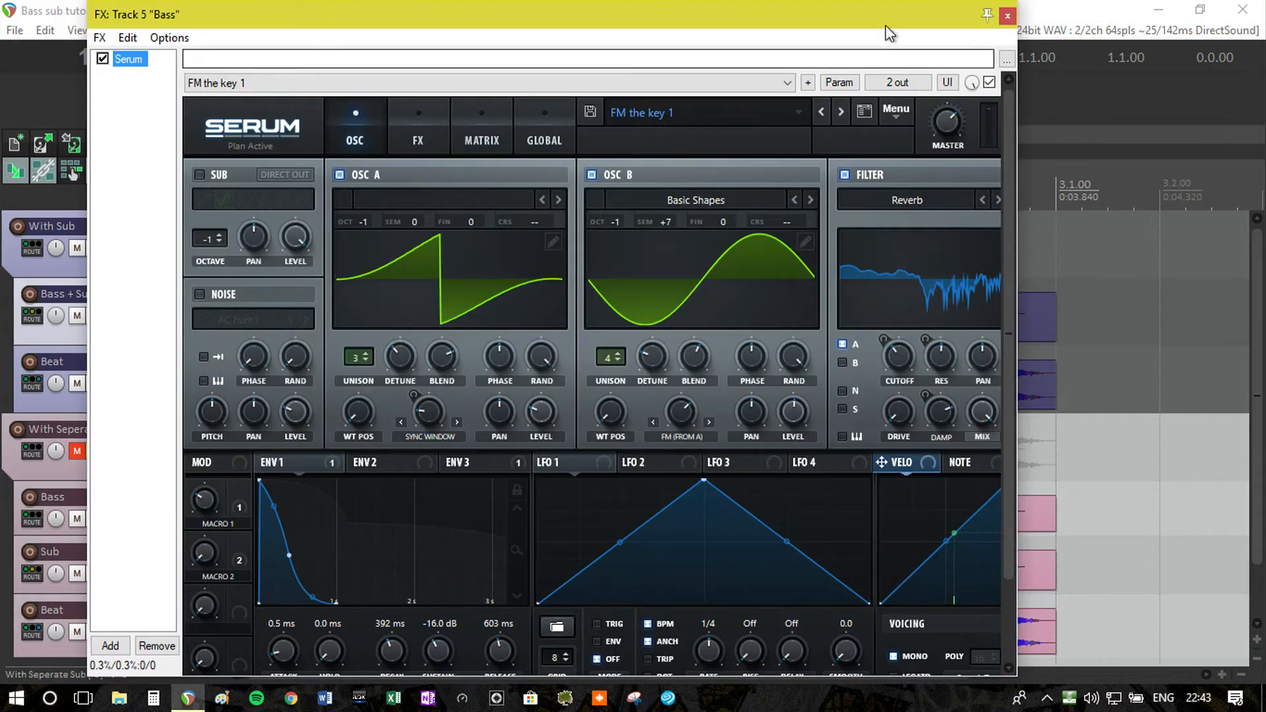
left_click(1008, 16)
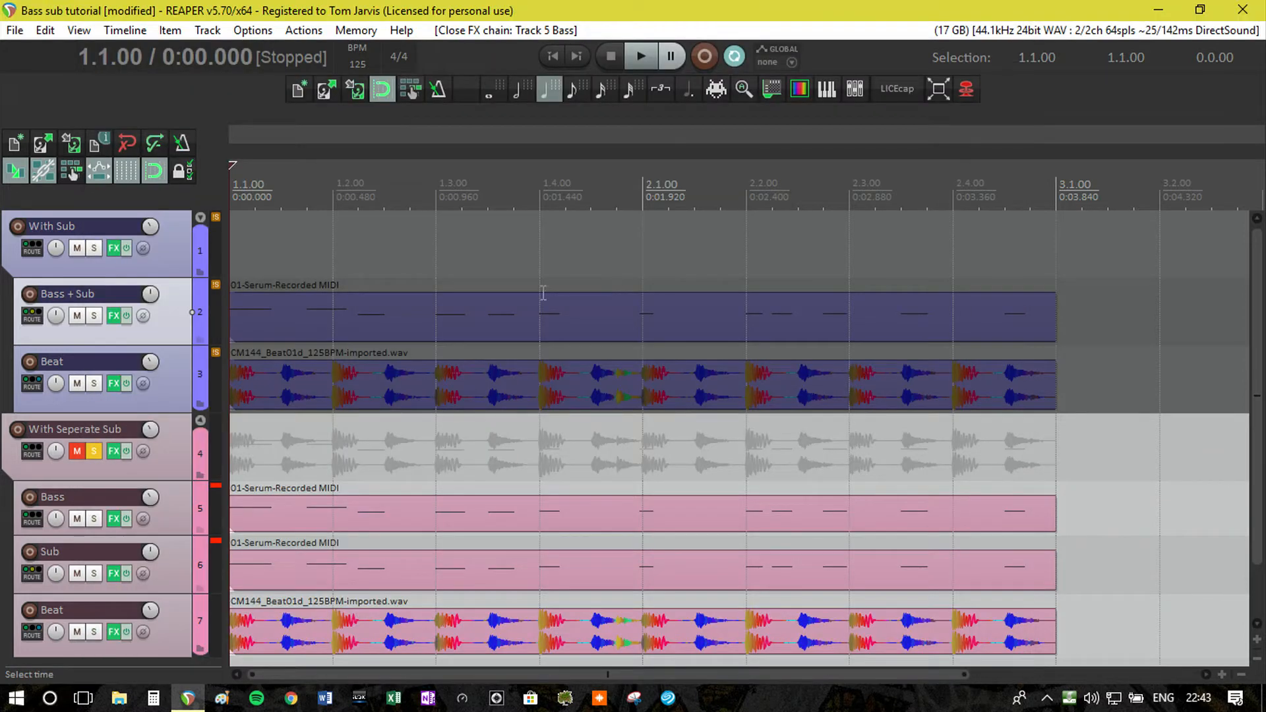
- Check the With Seperate Sub folder's effects chain and Serum's FX page on the separate Bass track
left_click(118, 449)
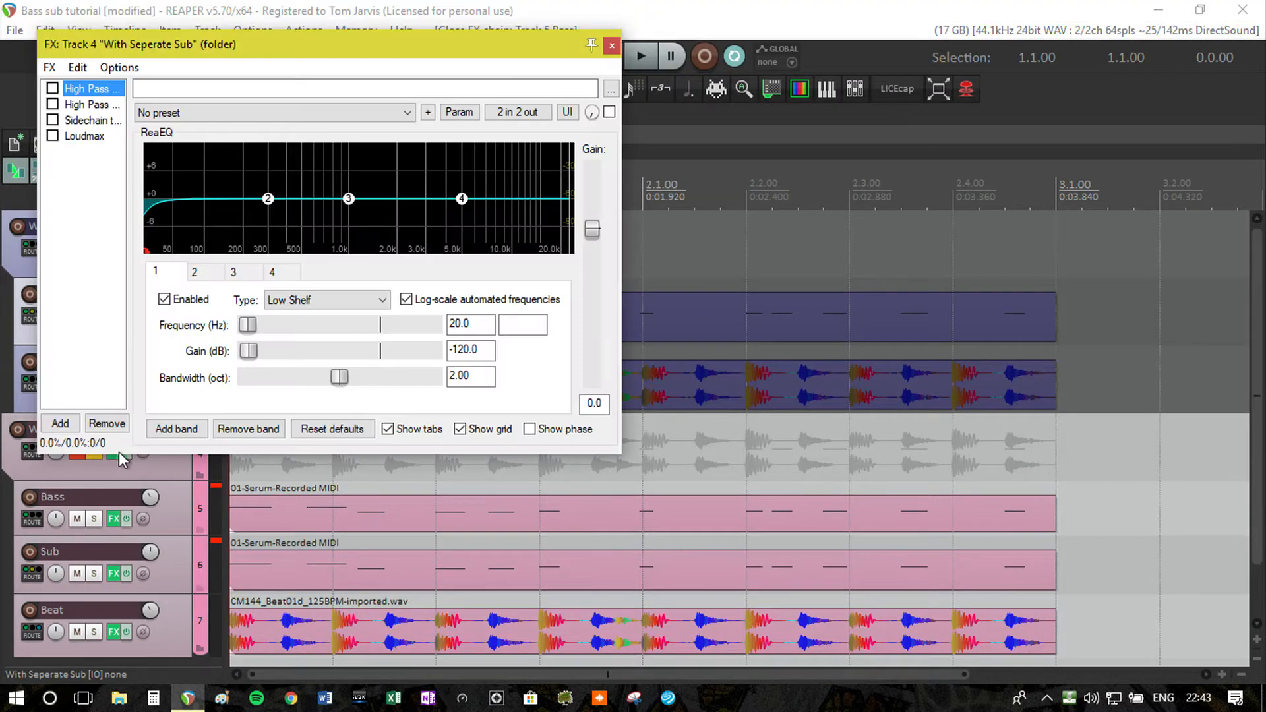
left_click(612, 47)
left_click(114, 519)
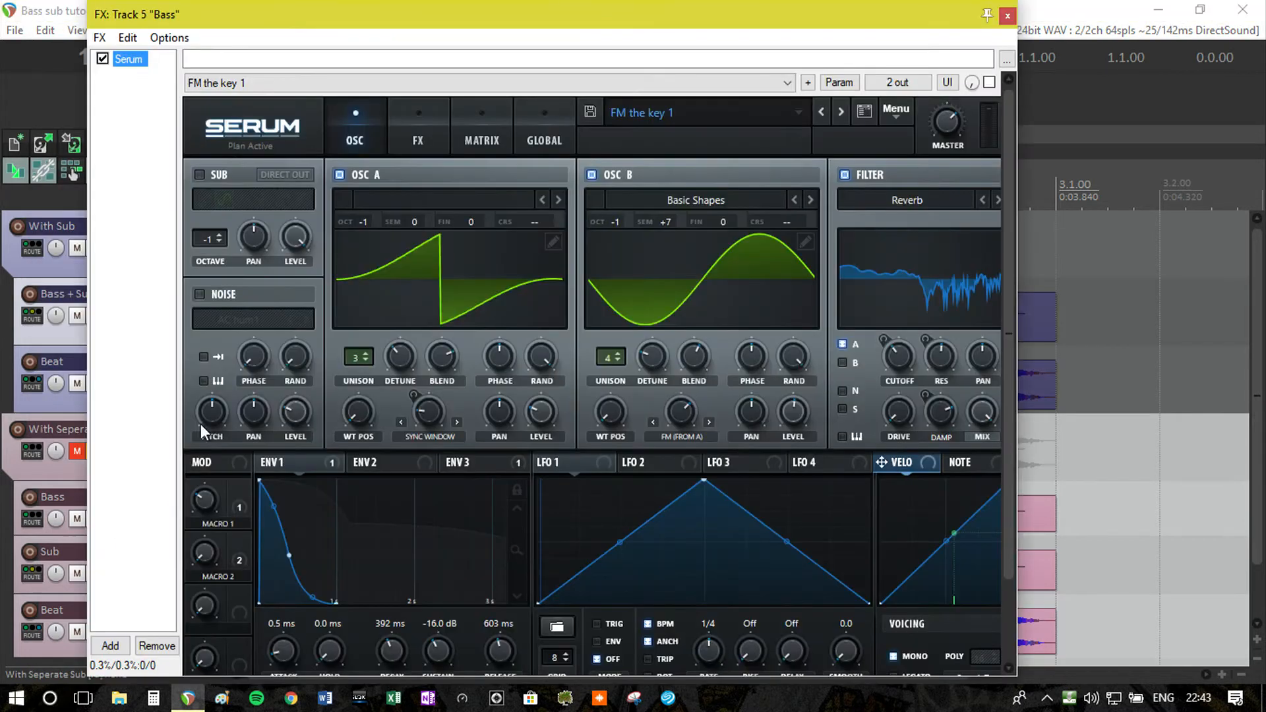
left_click(418, 116)
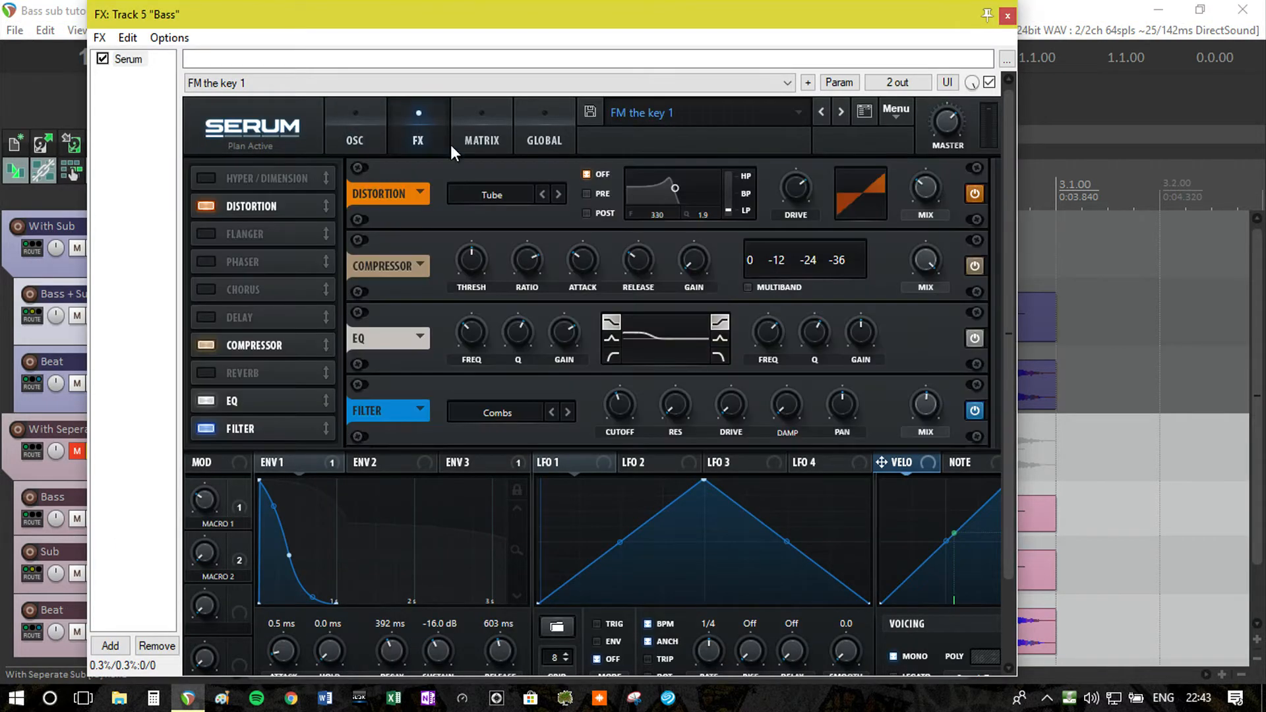
key("Escape")
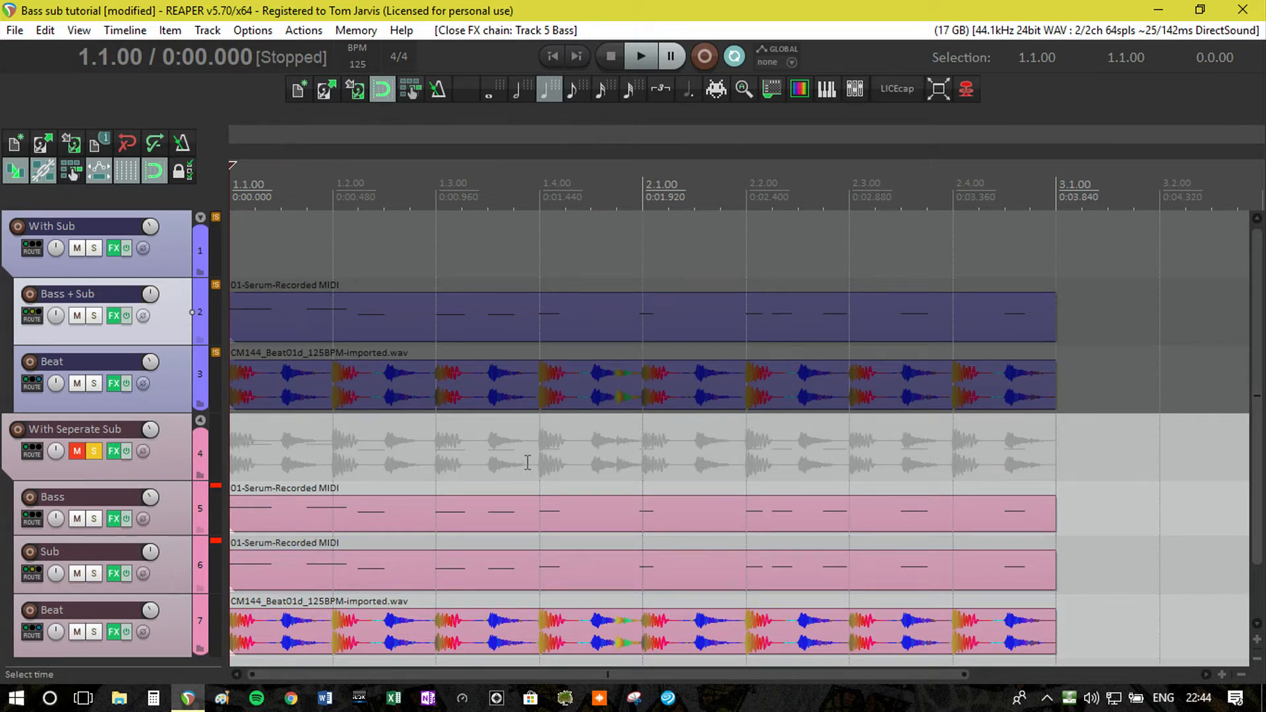
- Unsolo the With Seperate Sub folder and open the ReaComp settings on the Bass + Sub track
left_click(99, 453)
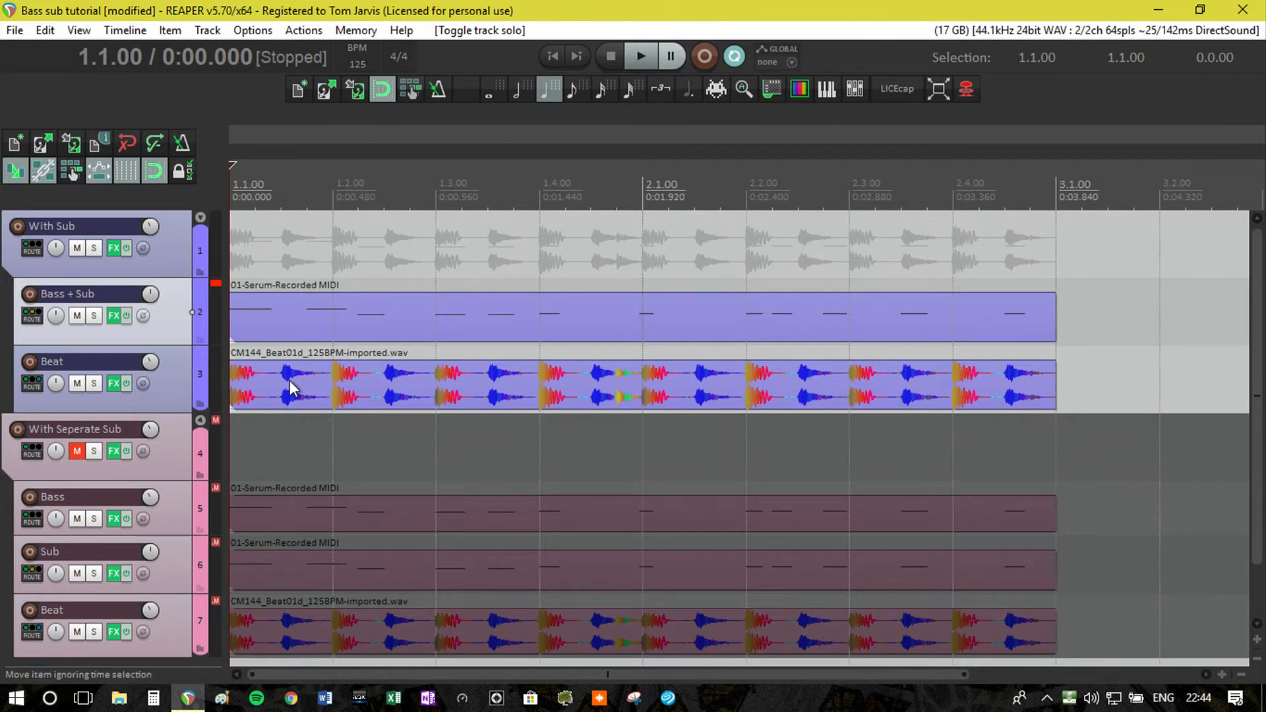
left_click(292, 384)
left_click(158, 77)
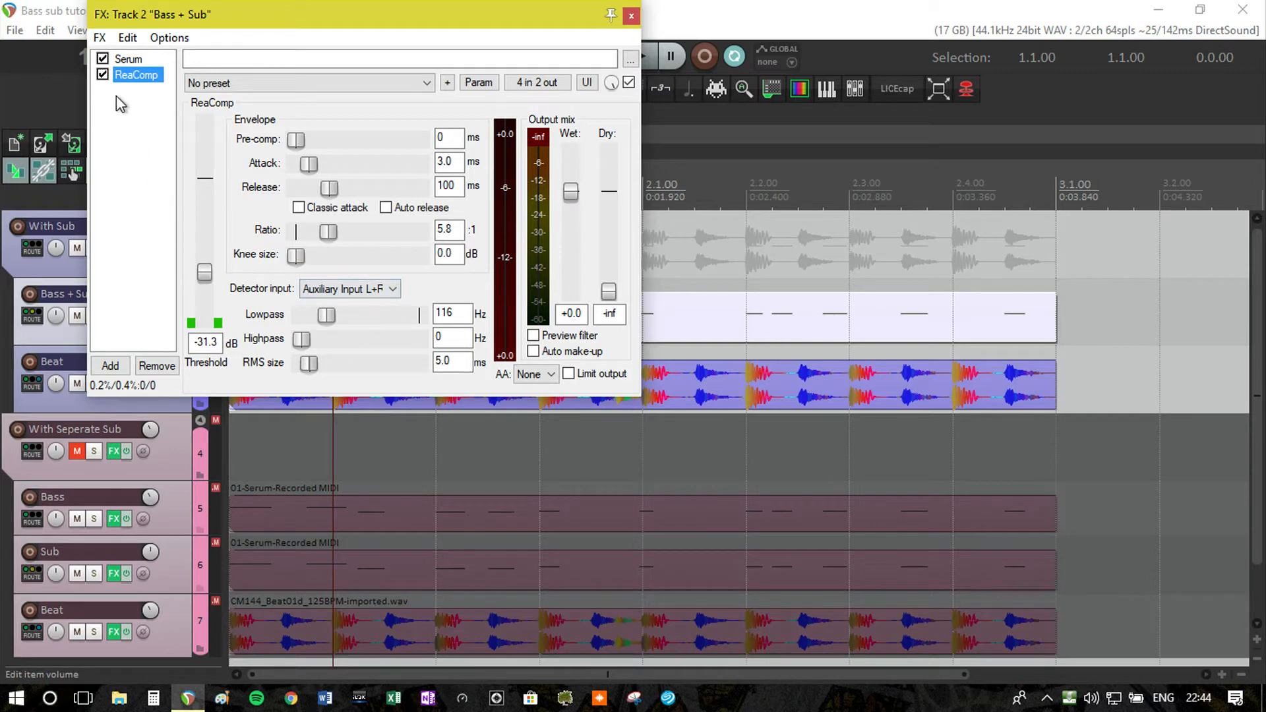
- Play the loop and compare the Bass + Sub sound with ReaComp bypassed and enabled
key("space")
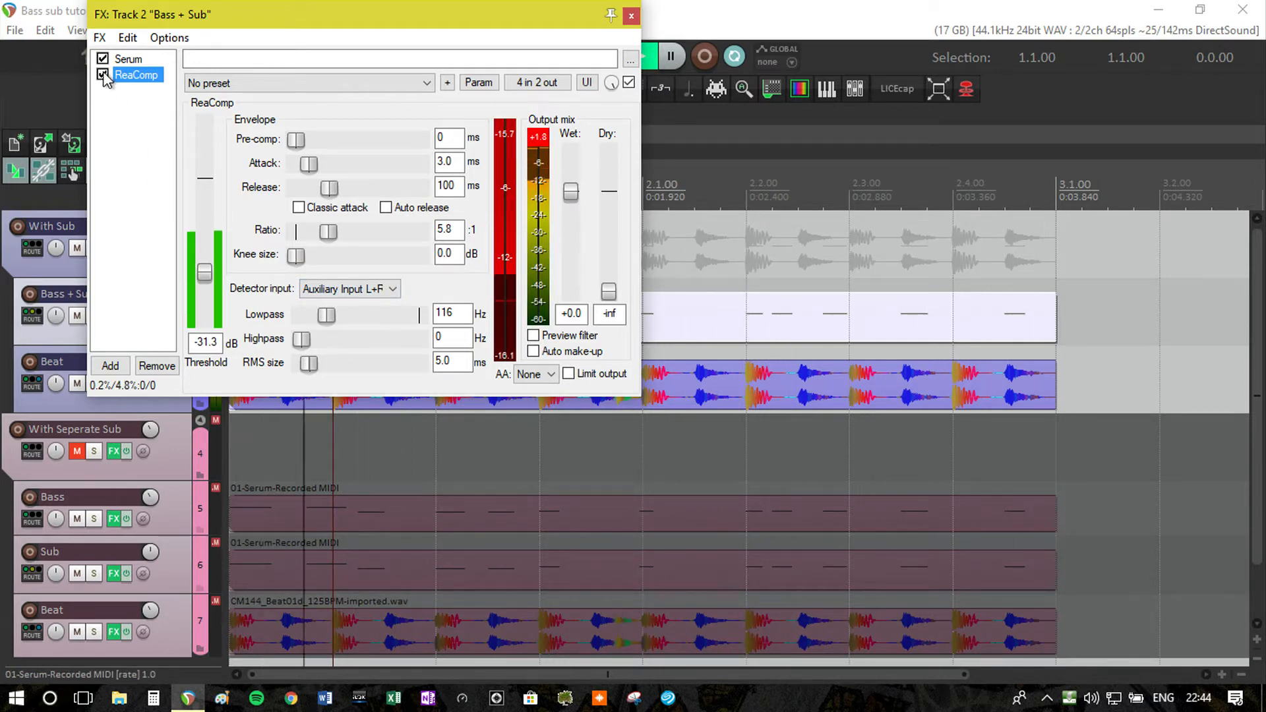
left_click(102, 74)
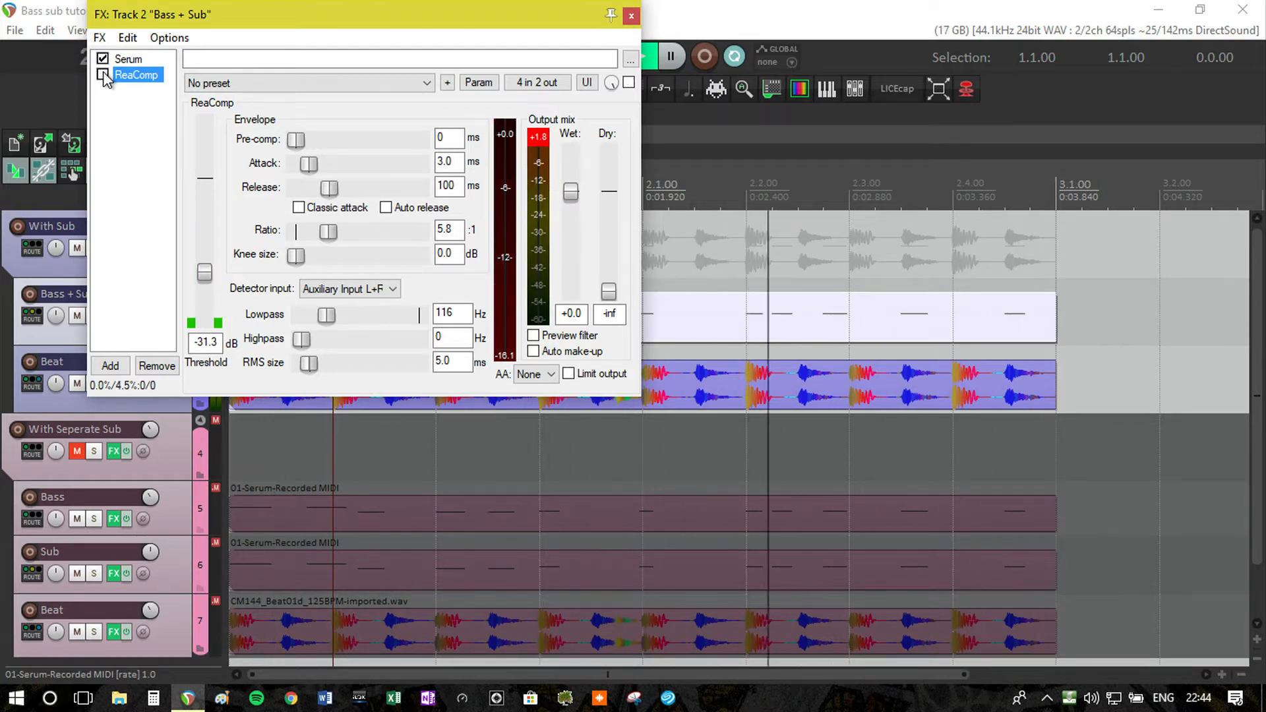
left_click(103, 72)
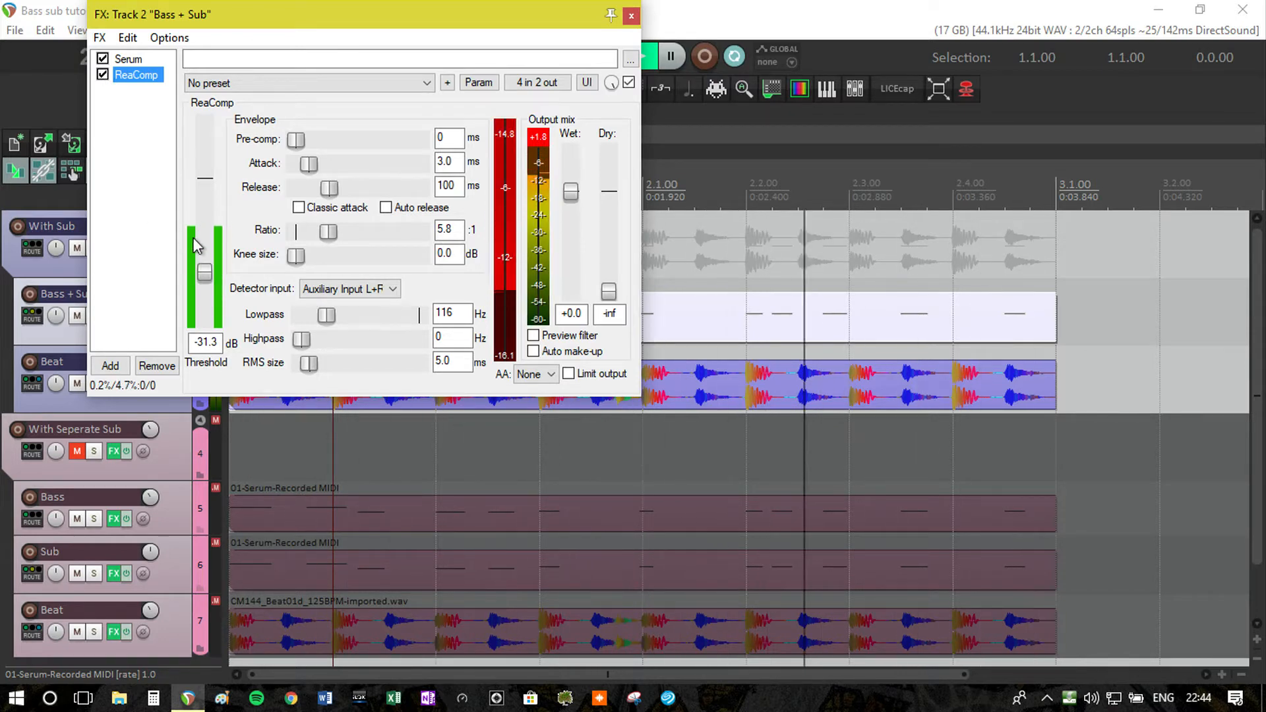
left_click(631, 16)
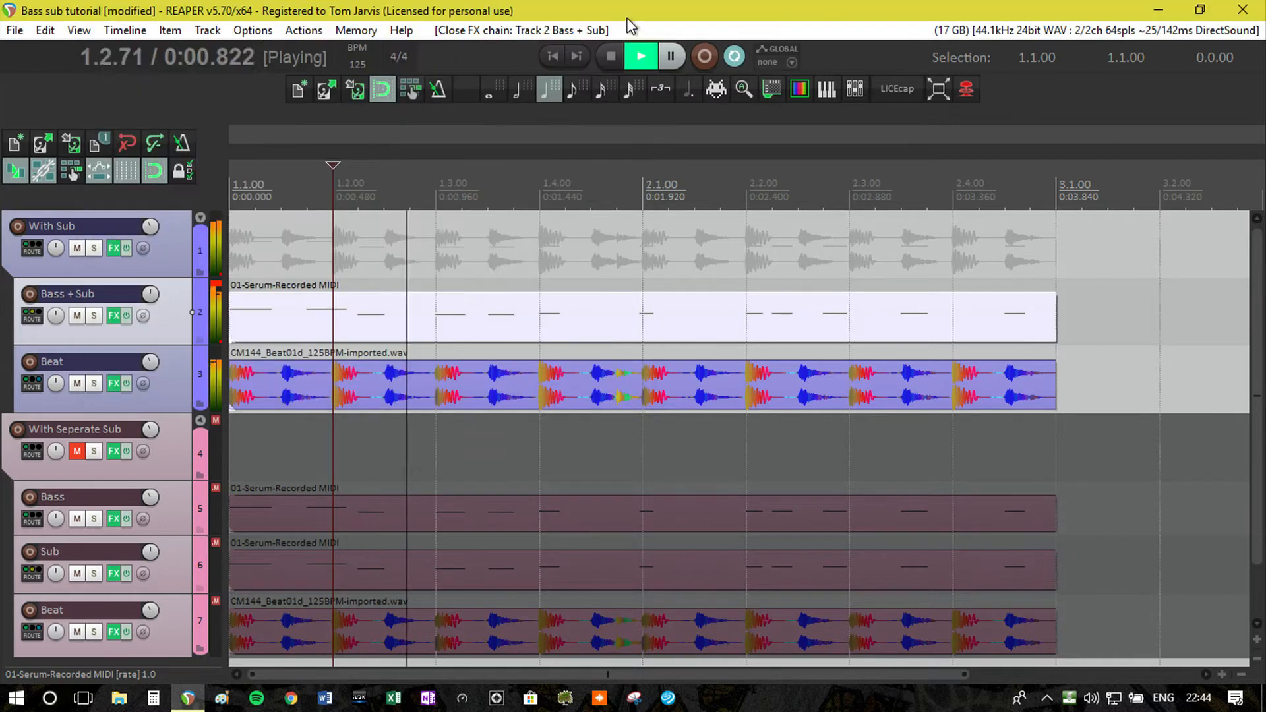
key("space")
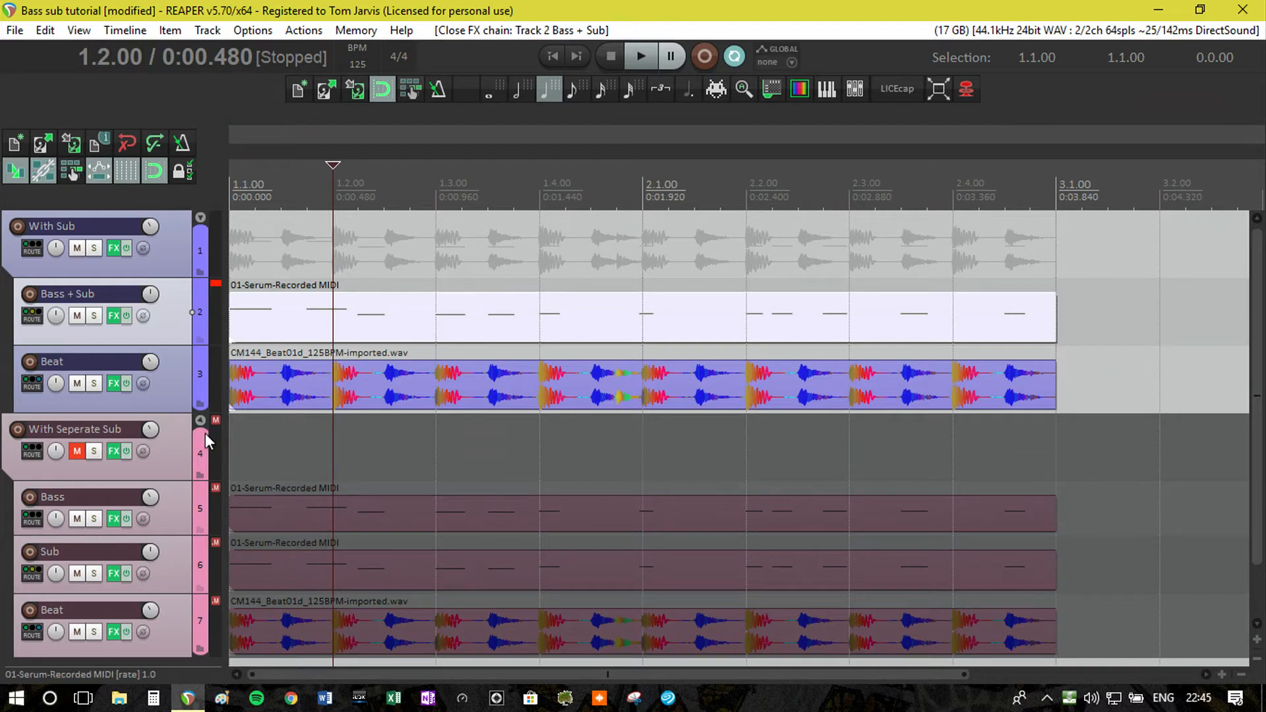
- Solo the With Seperate Sub folder and check the plug-in chain on its Bass track
left_click(94, 451)
scroll(171, 455, "down", 1)
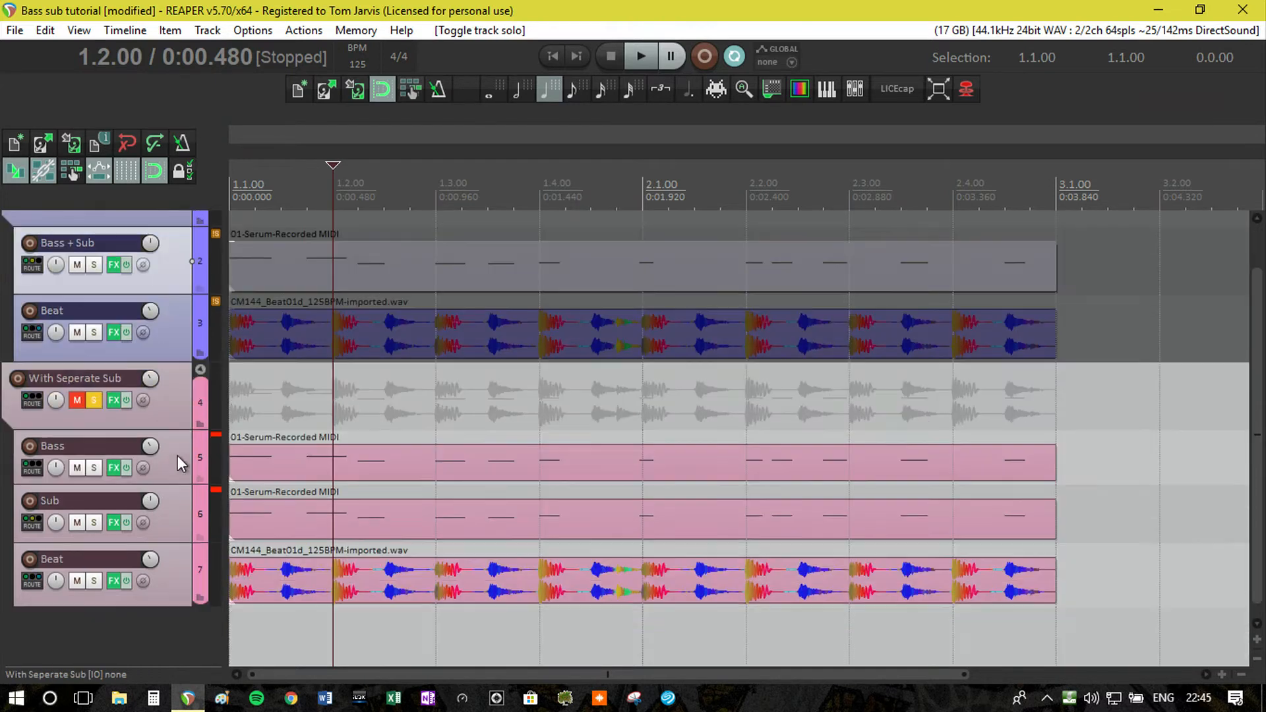
left_click(180, 472)
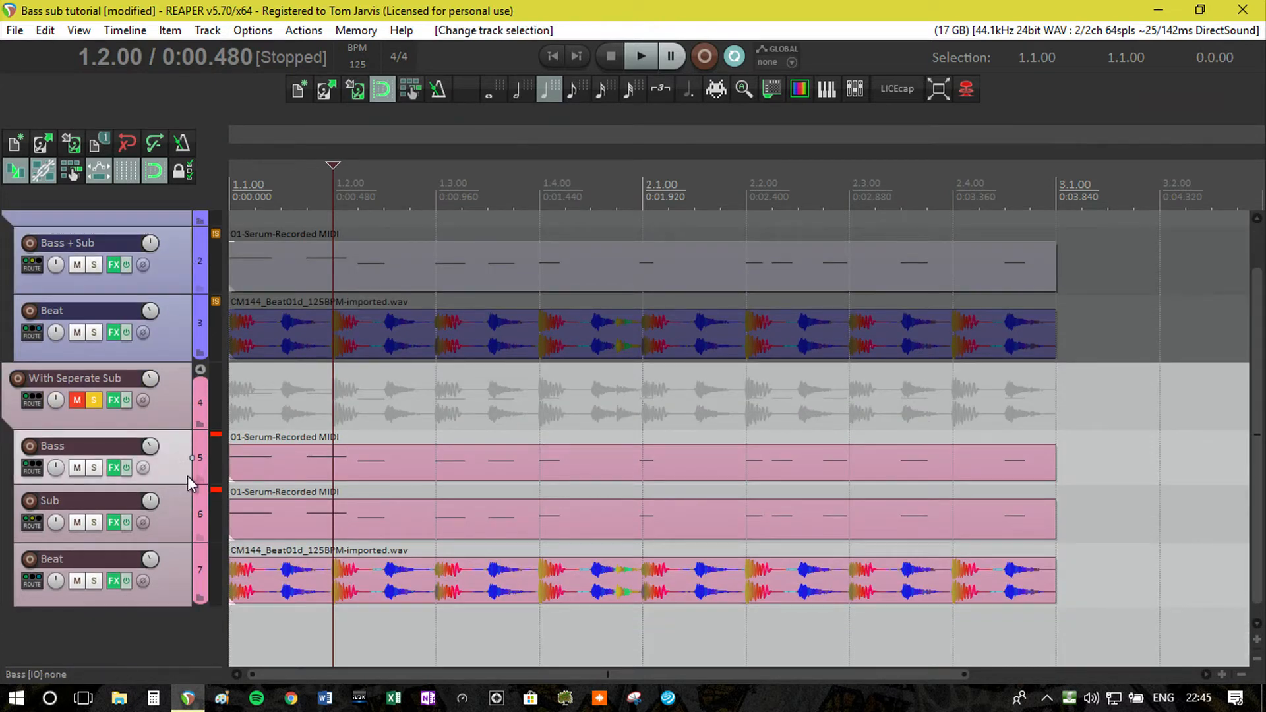
left_click(115, 468)
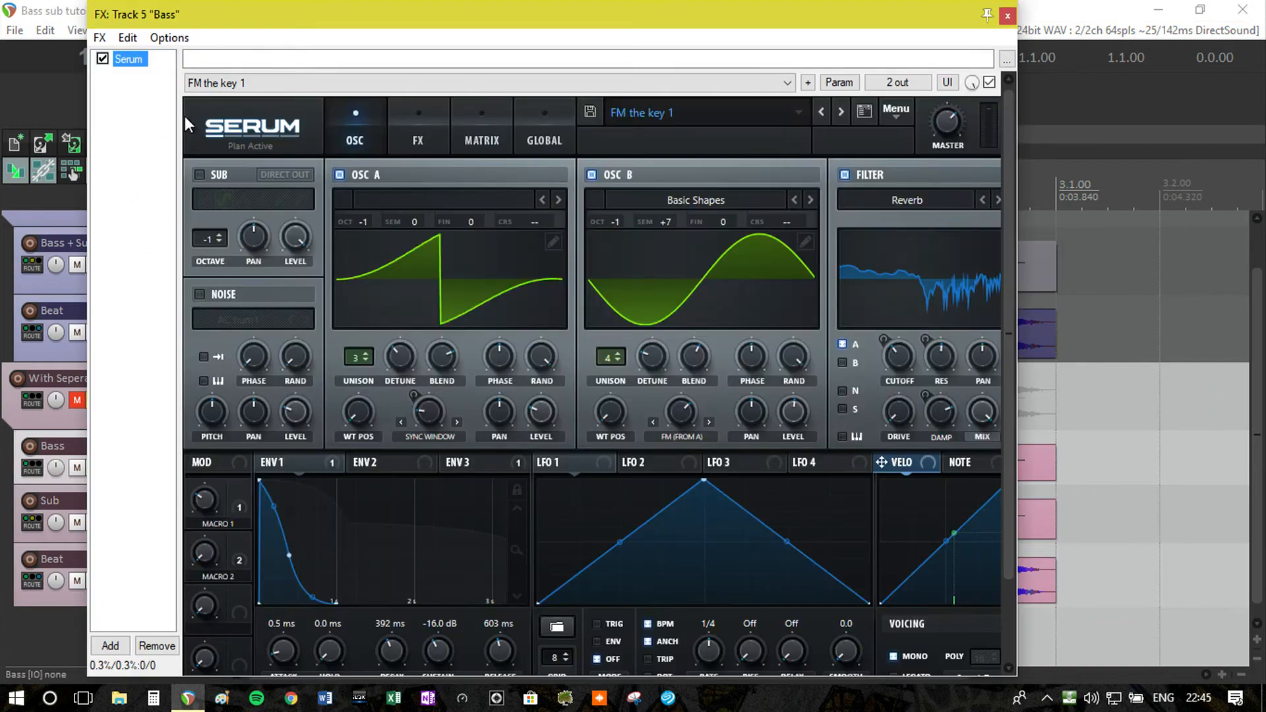
left_click(1007, 15)
- Select the Sub track in the With Seperate Sub folder and open its ReaComp settings
left_click(107, 524)
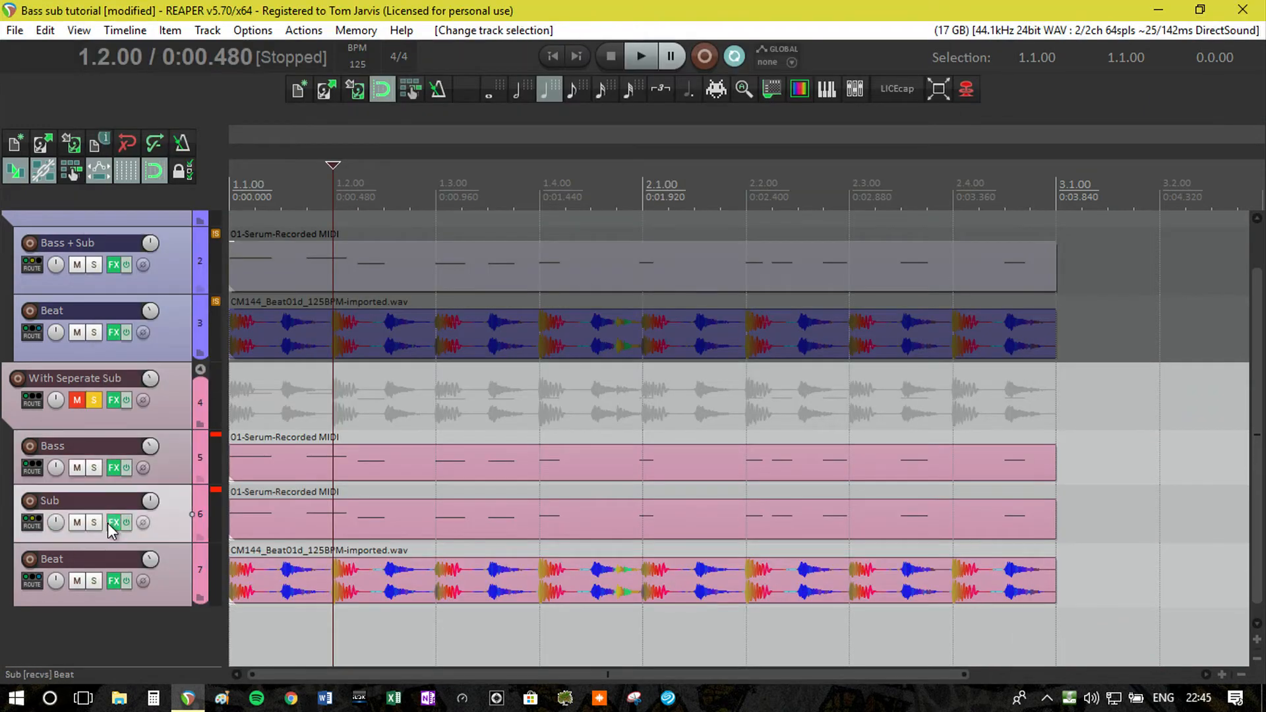
left_click(113, 523)
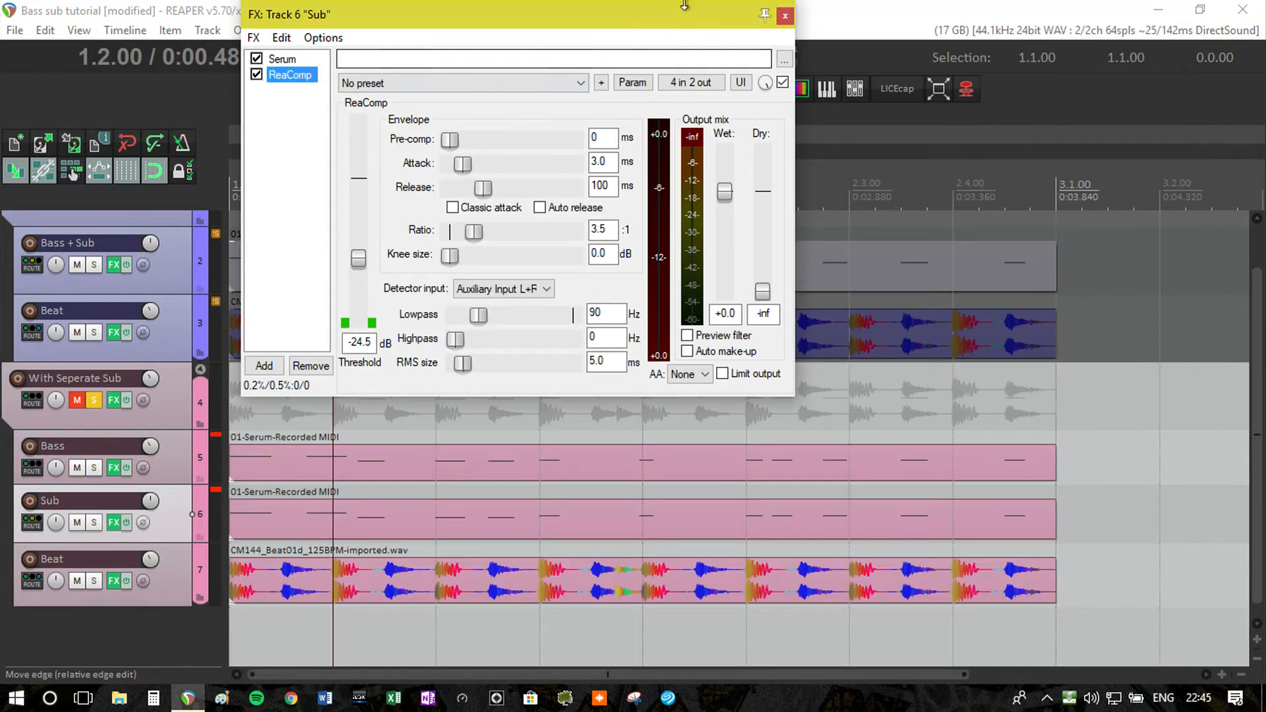
- Close the Sub track's effects, solo the Sub and Beat tracks in the With Seperate Sub folder, and play them
left_click(785, 14)
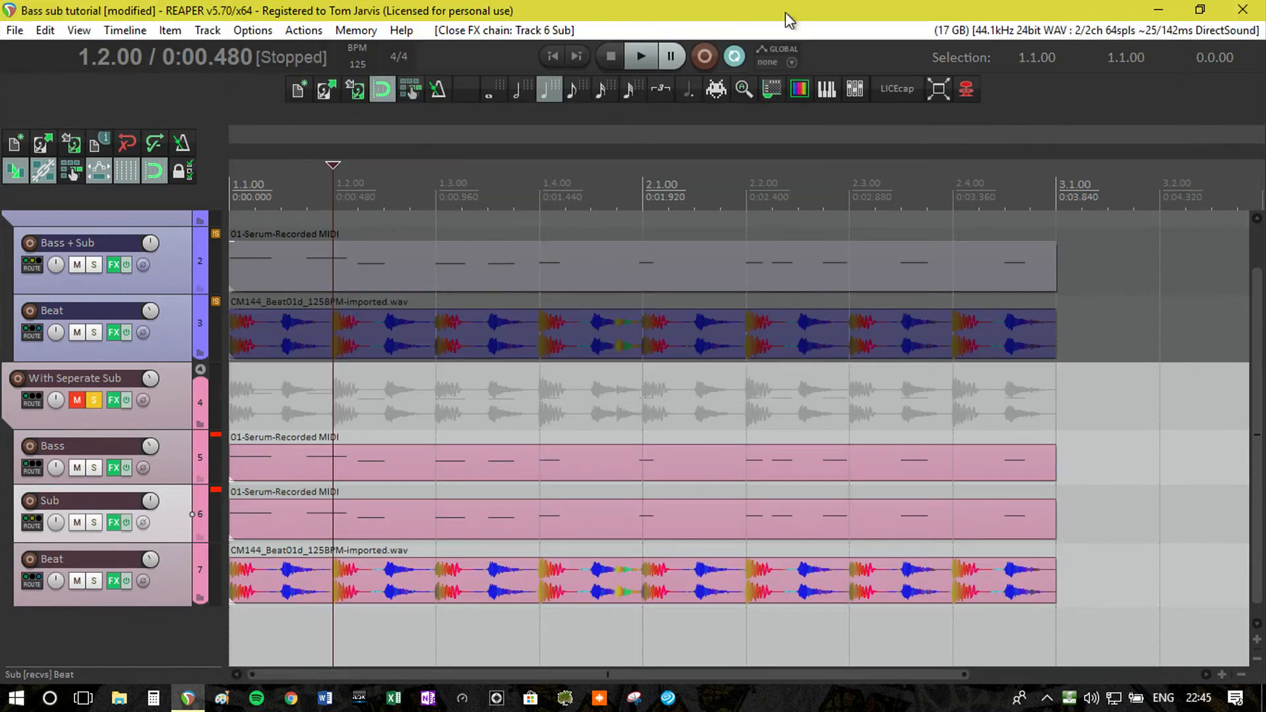
left_click(95, 524)
left_click(94, 581)
key("space")
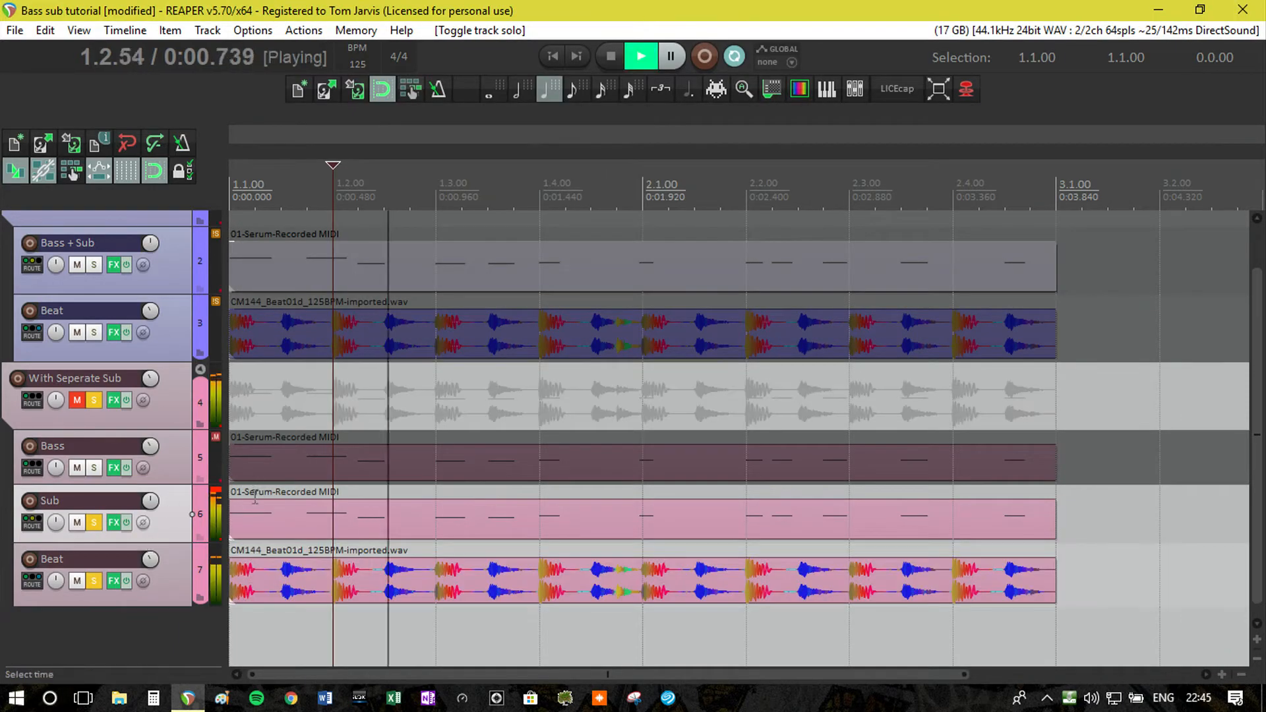
- Compare the Sub against the Beat with the Sub's ReaComp bypassed and enabled
left_click(114, 523)
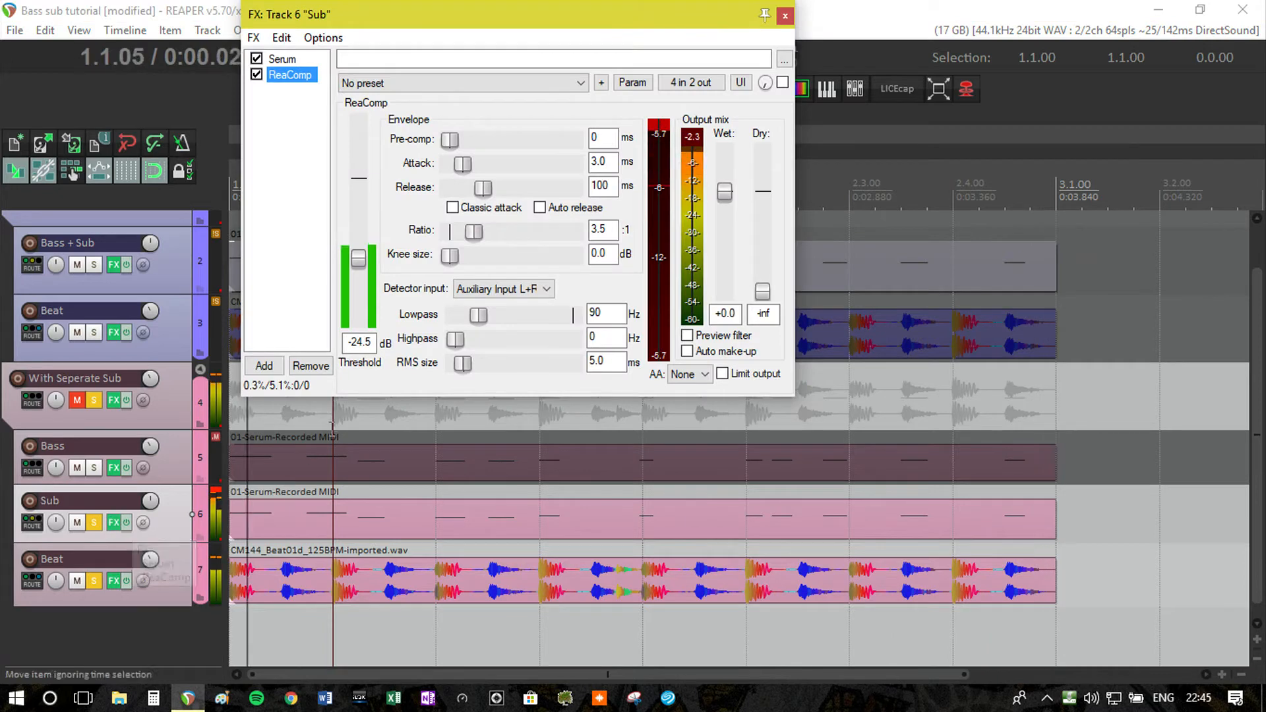
left_click(256, 75)
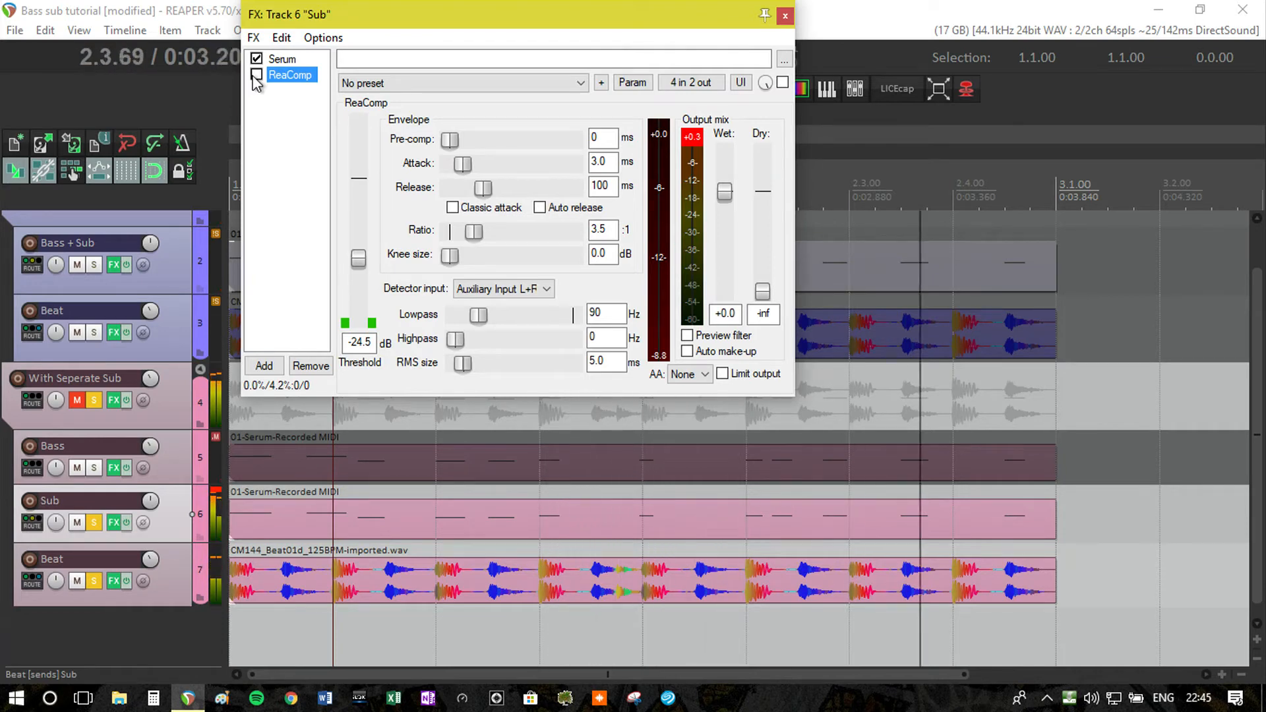
left_click(256, 75)
left_click(784, 16)
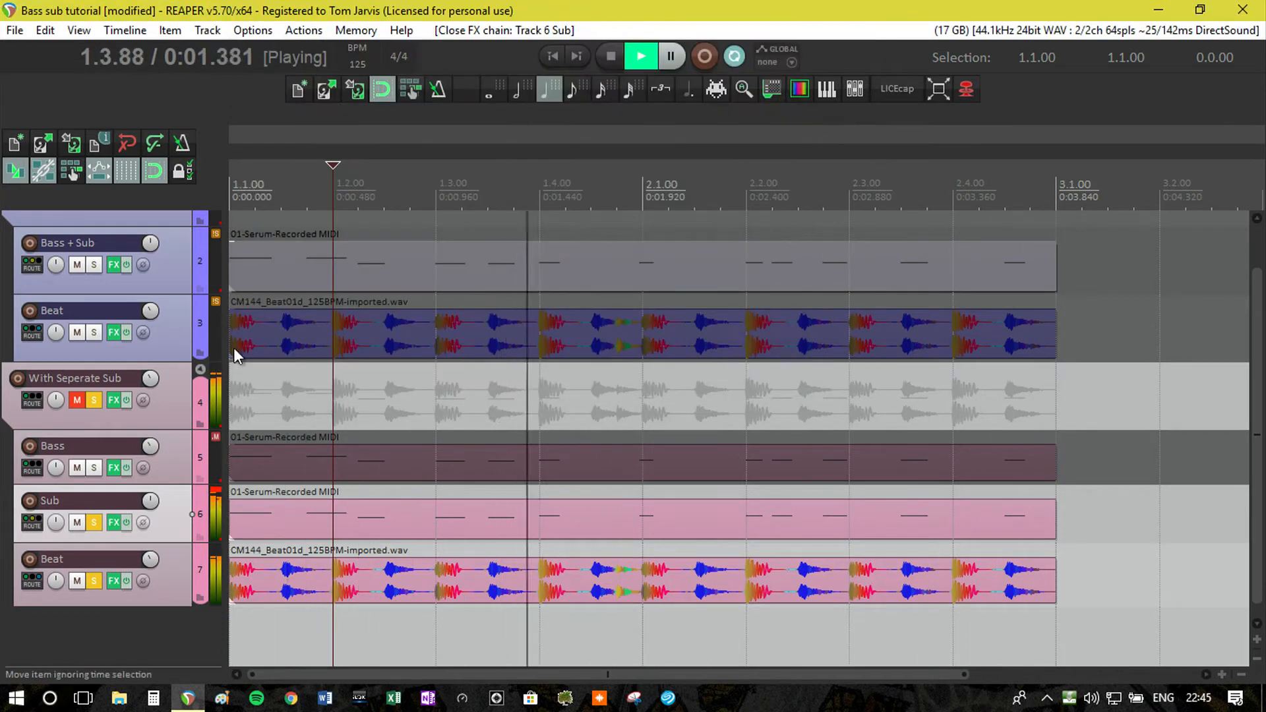
- Unsolo the Beat and Sub tracks one after the other during playback, listen to the full folder, and stop
left_click(96, 579)
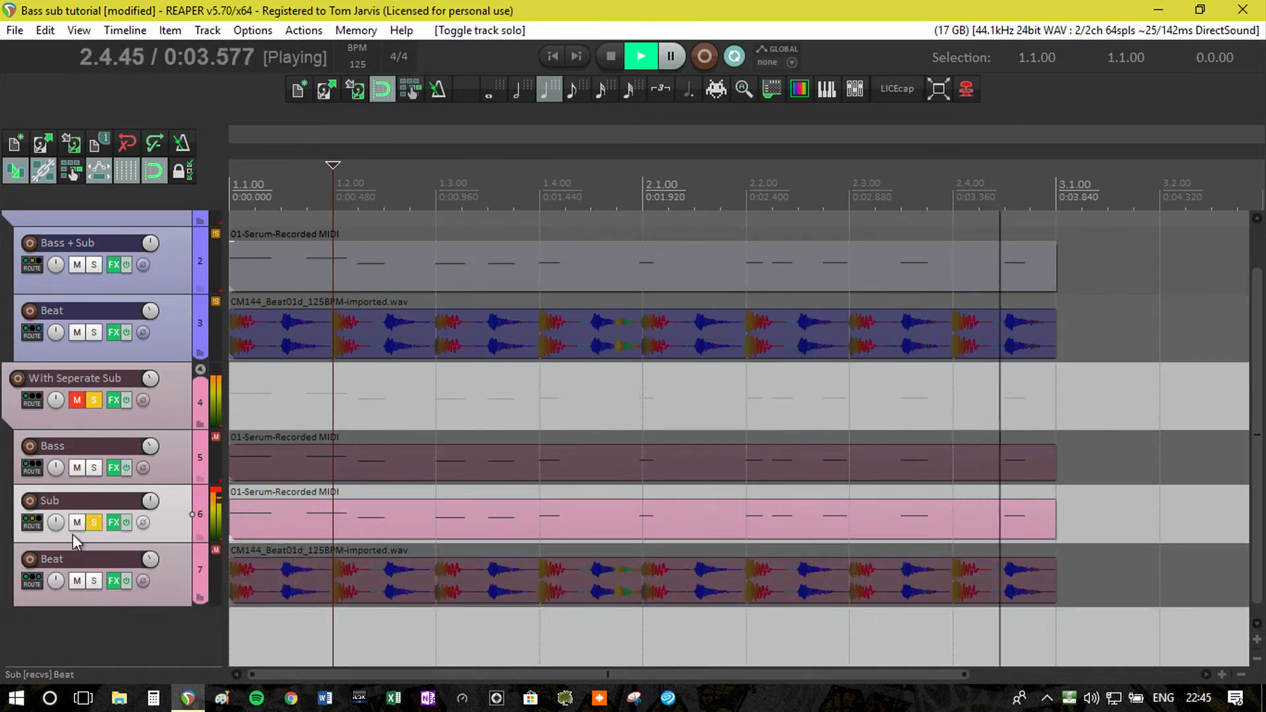
left_click(97, 521)
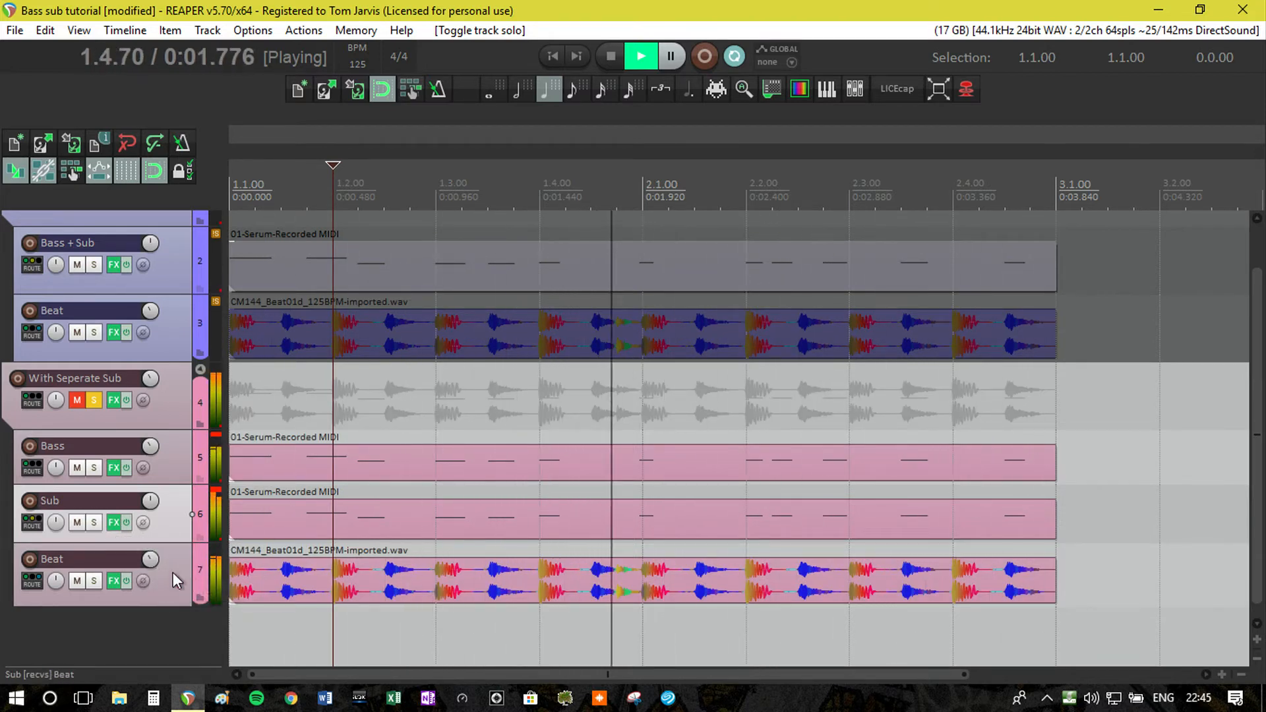
key("space")
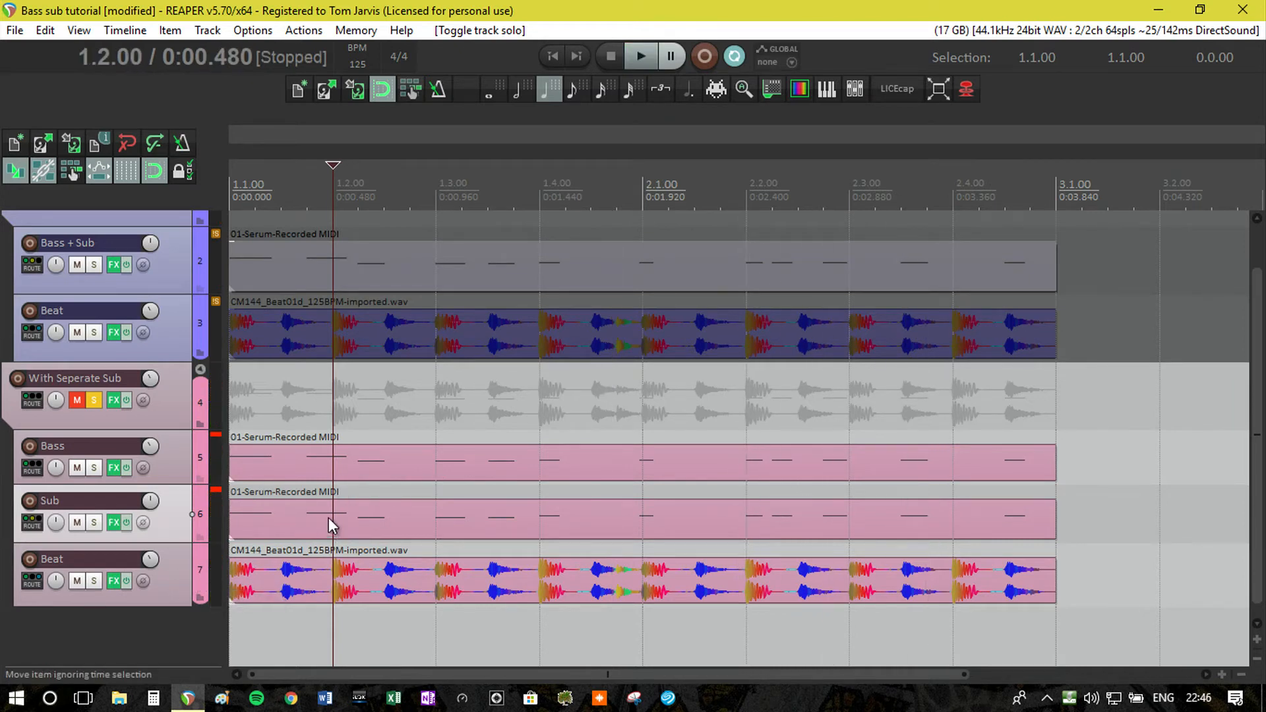
- Unsolo the With Seperate Sub folder and play the With Sub folder from 1.1.00 for comparison
scroll(386, 468, "up", 4)
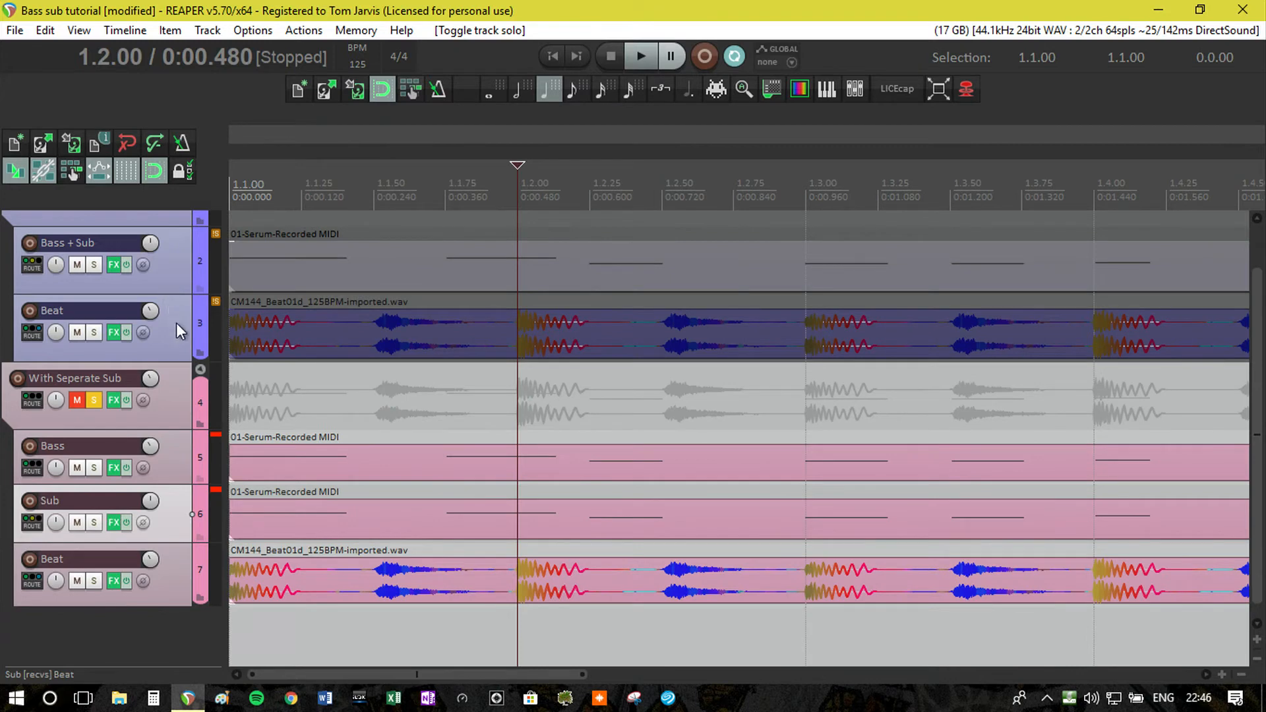
scroll(178, 327, "up", 1)
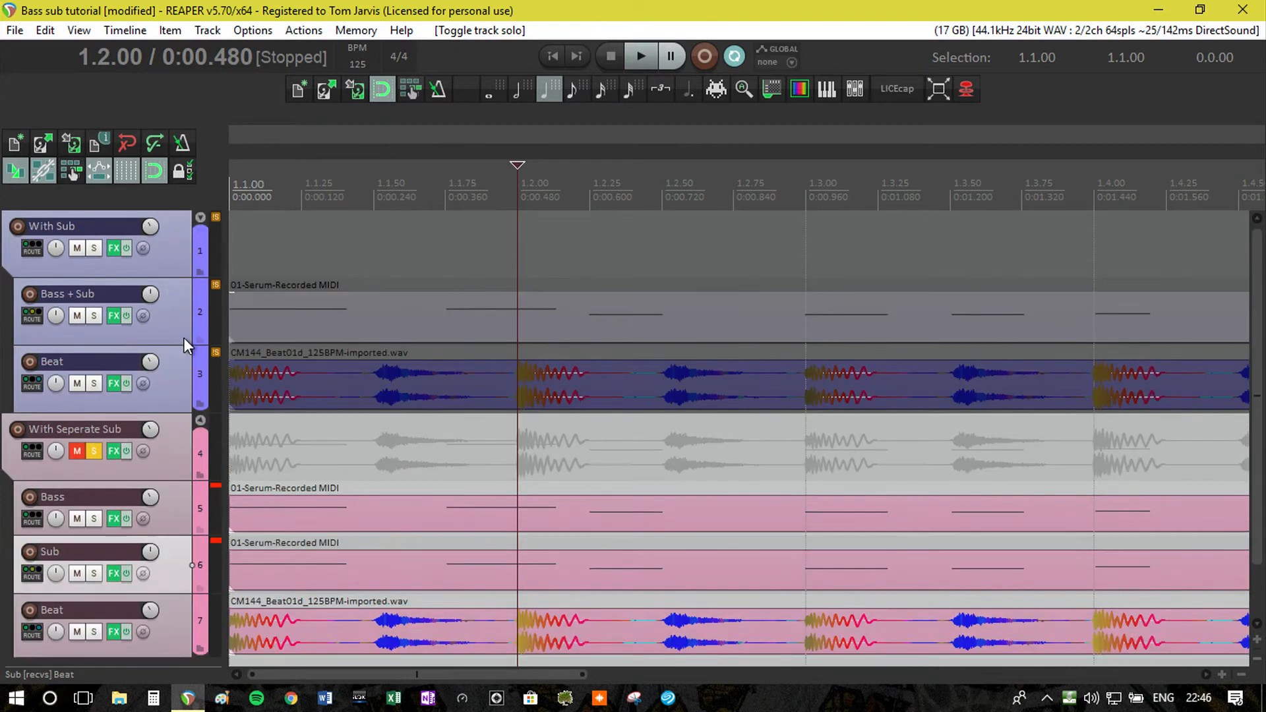
left_click(100, 451)
left_click(235, 215)
key("space")
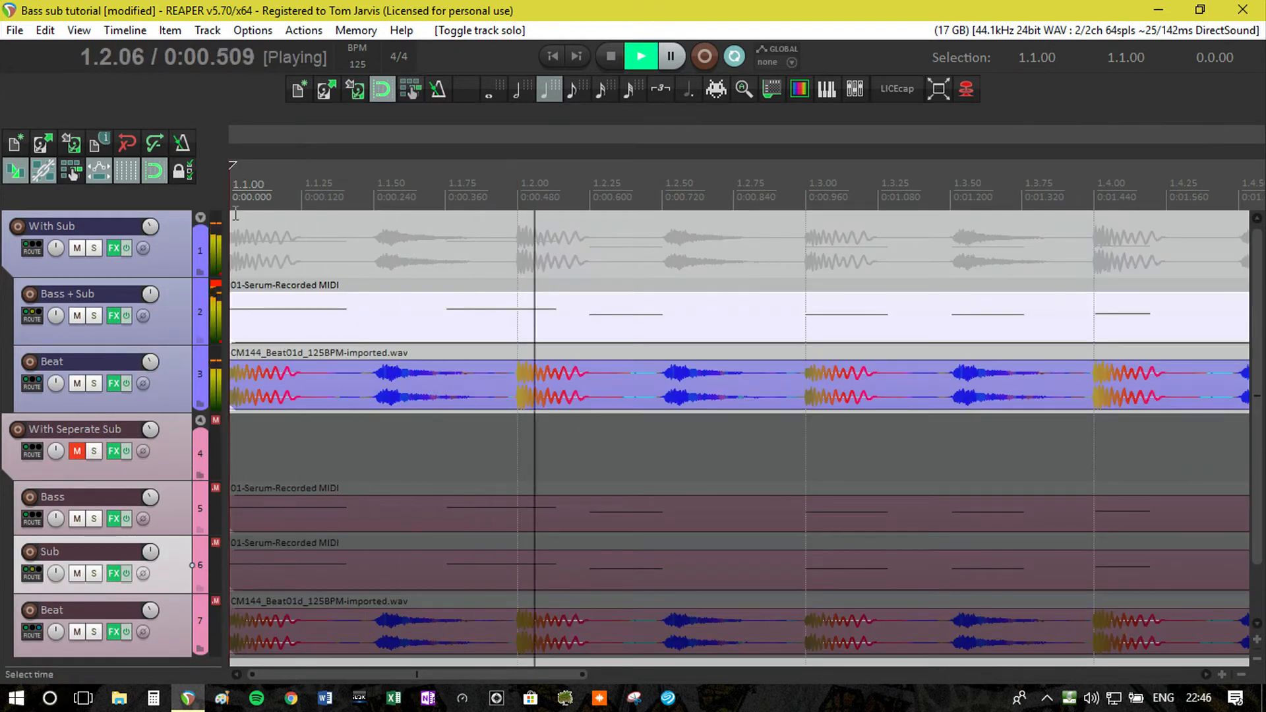
key("space")
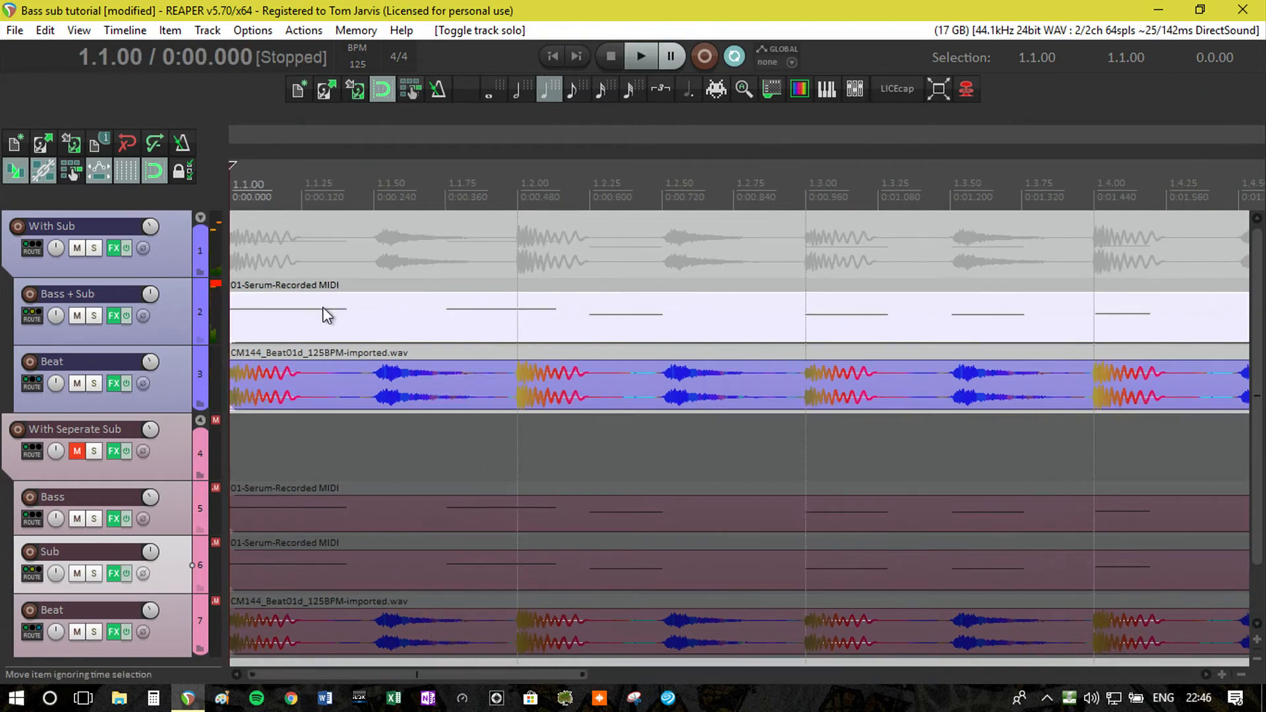
- Select the Sub track in the With Seperate Sub folder and solo the folder
scroll(327, 315, "down", 2)
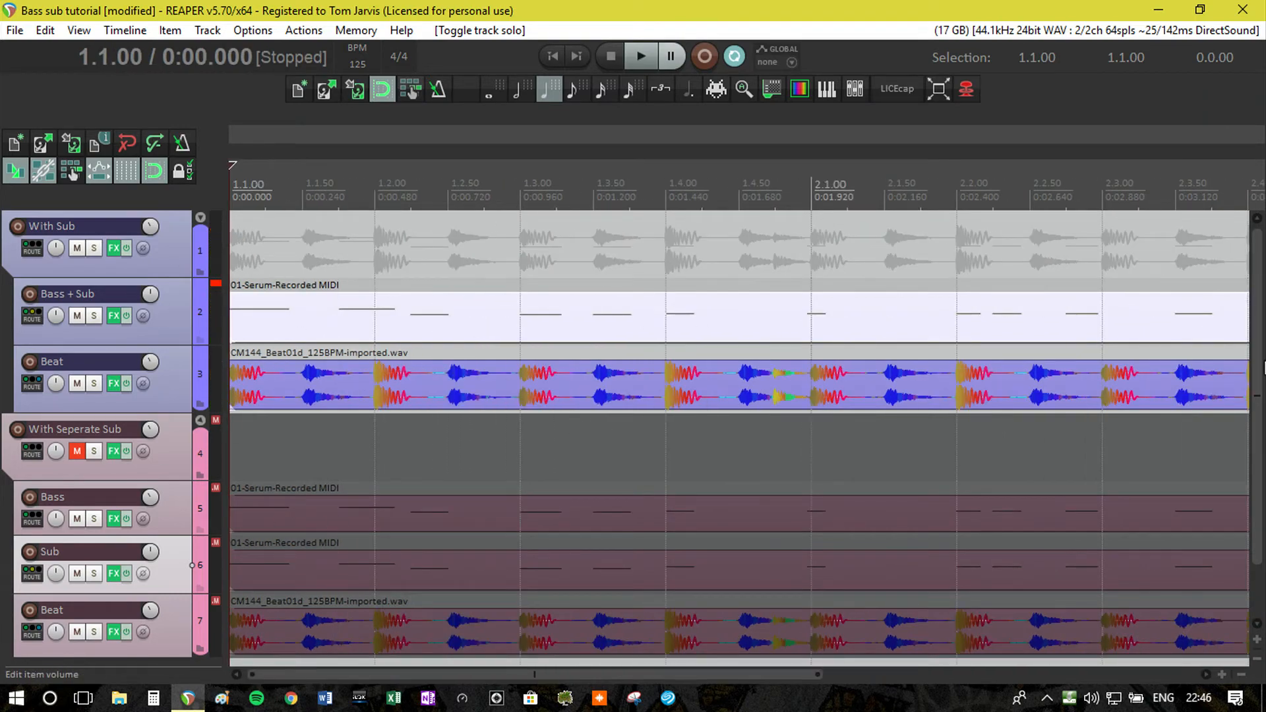
scroll(1257, 368, "down", 2)
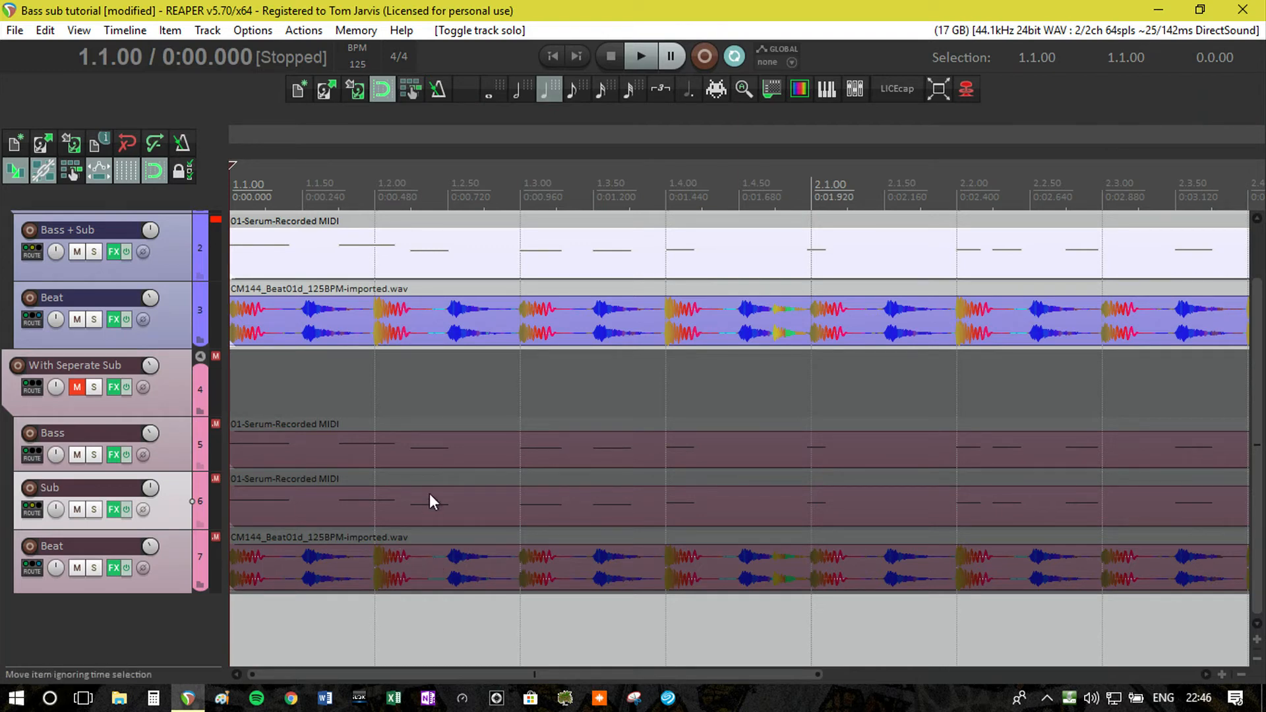
scroll(433, 495, "down", 3)
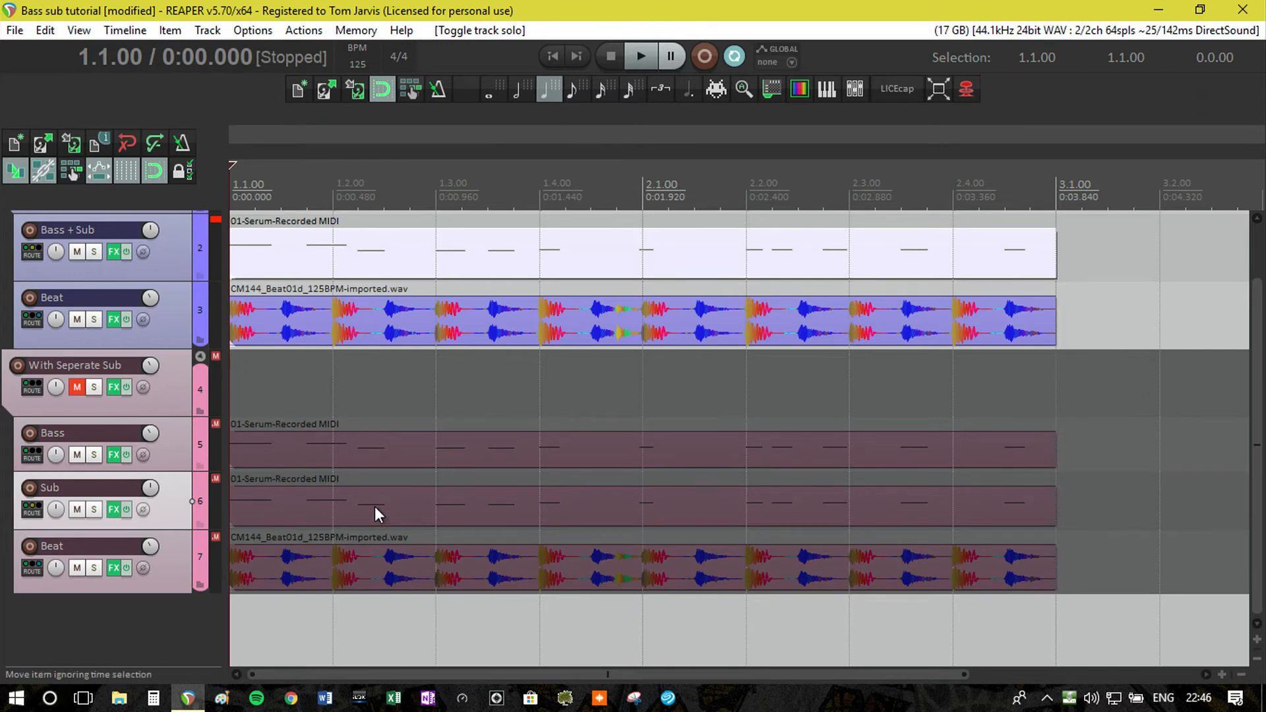
left_click(180, 434)
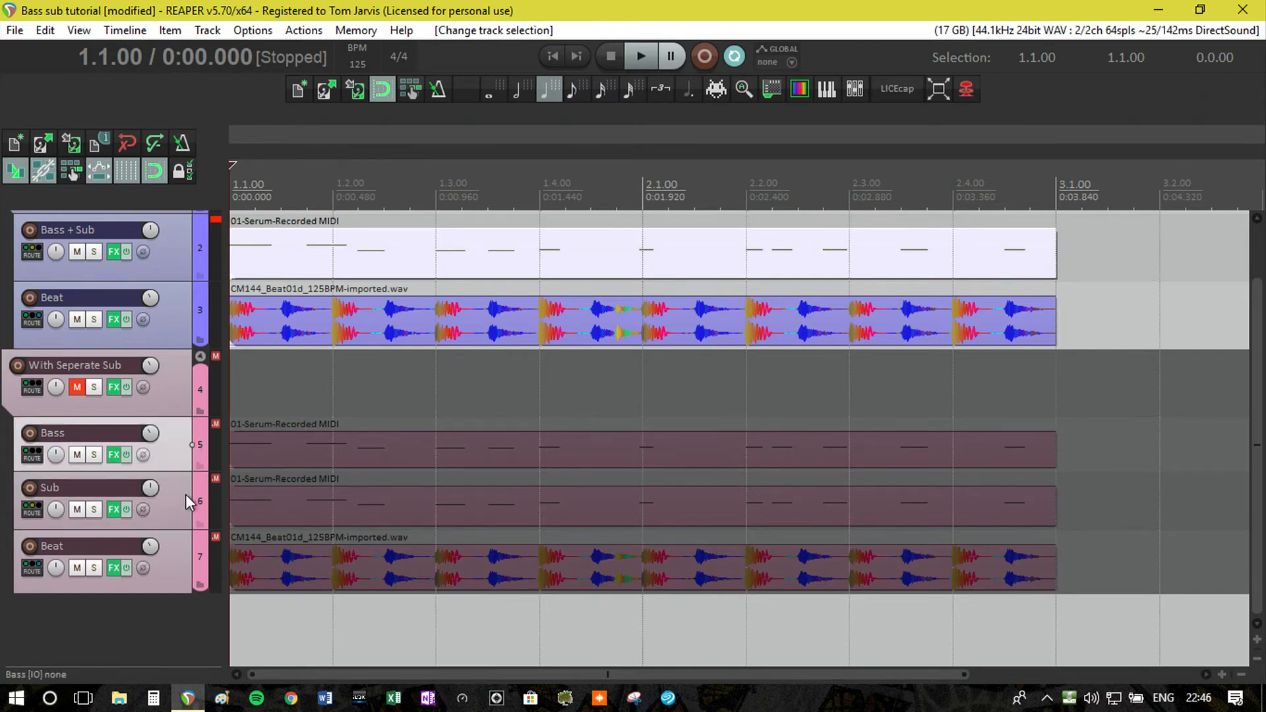
left_click(181, 501)
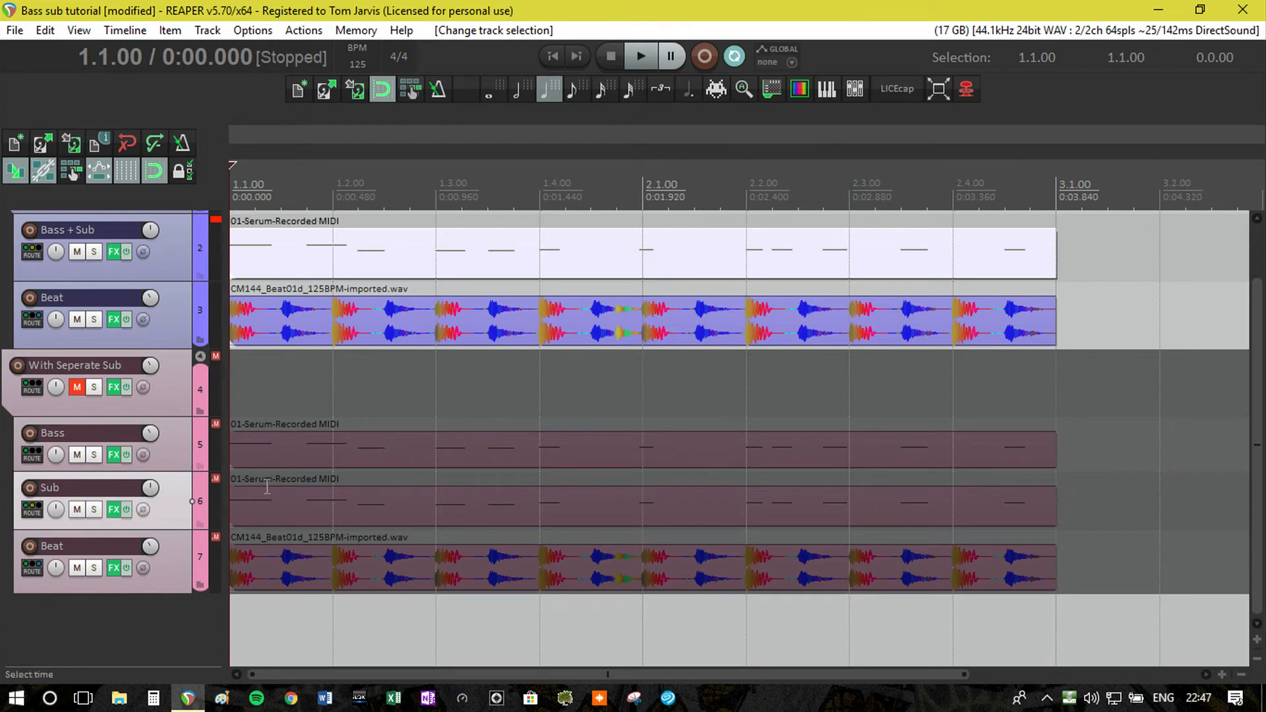
scroll(397, 459, "down", 3)
left_click(95, 389)
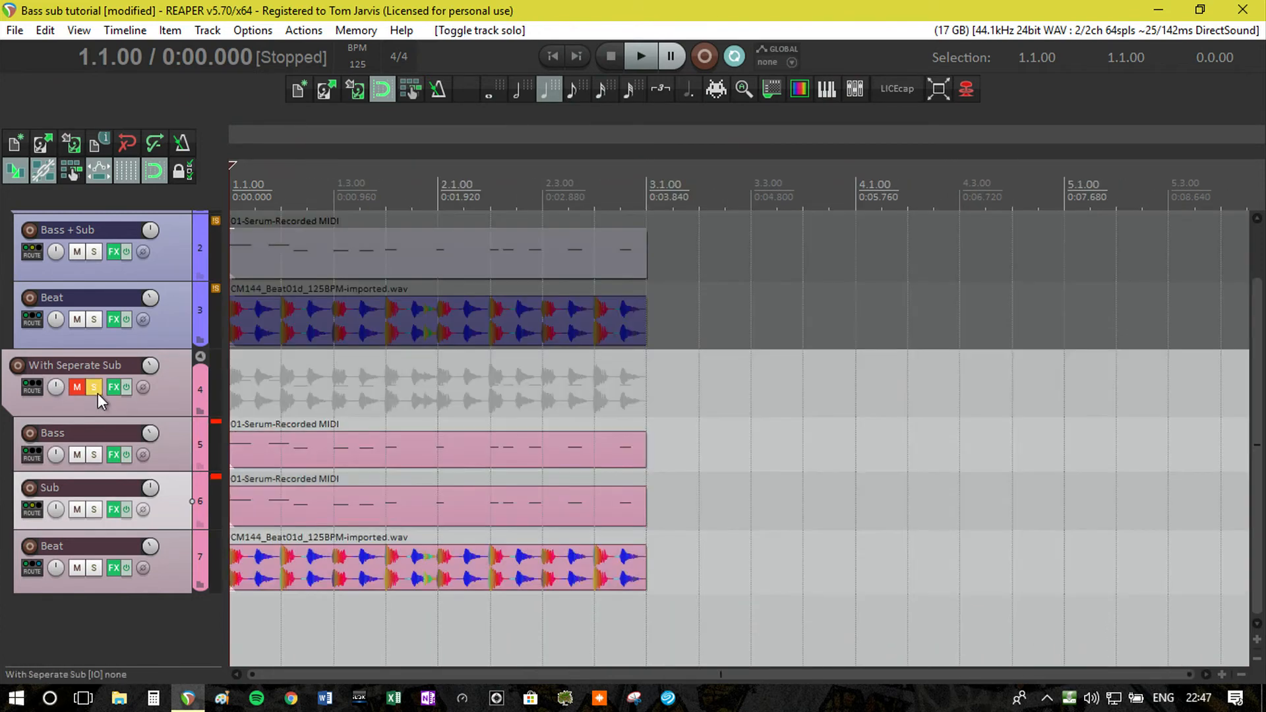
- Copy the Bass, Sub and Beat items of the With Seperate Sub folder and paste them three times, extending the loop to 9.1.00
scroll(571, 409, "down", 3)
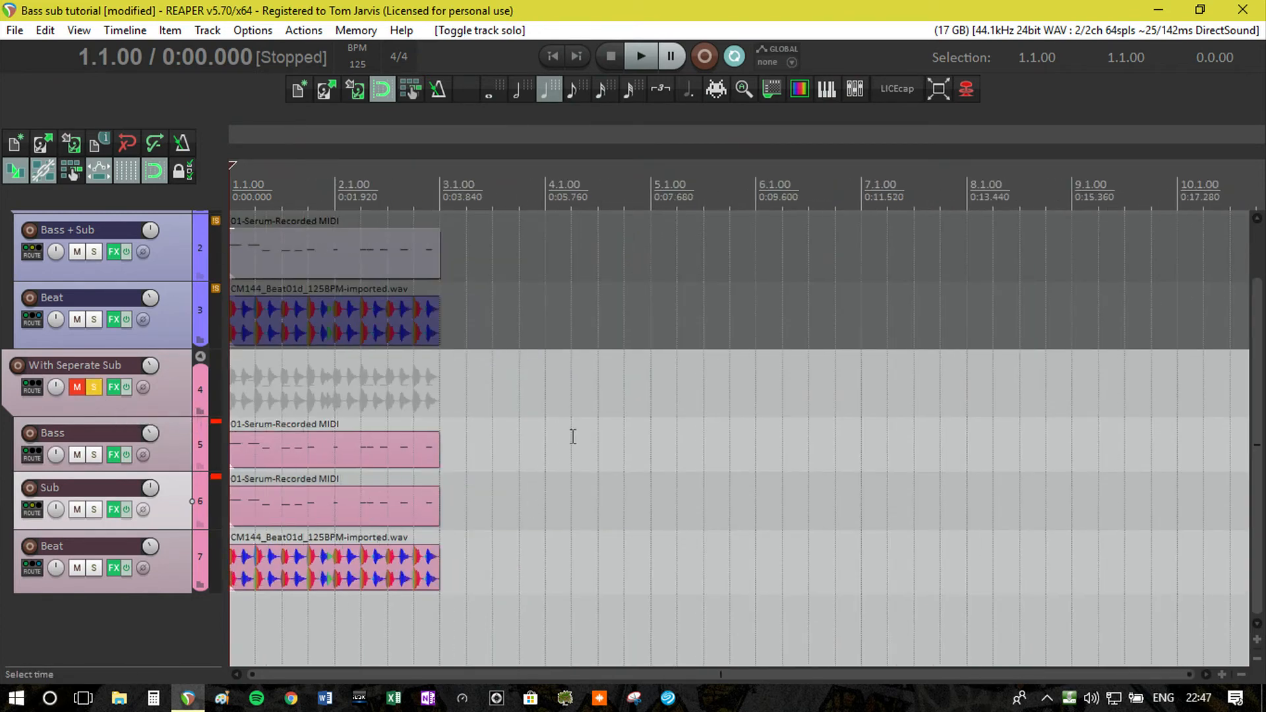
left_click_drag(572, 429, 312, 560)
key("ctrl+c")
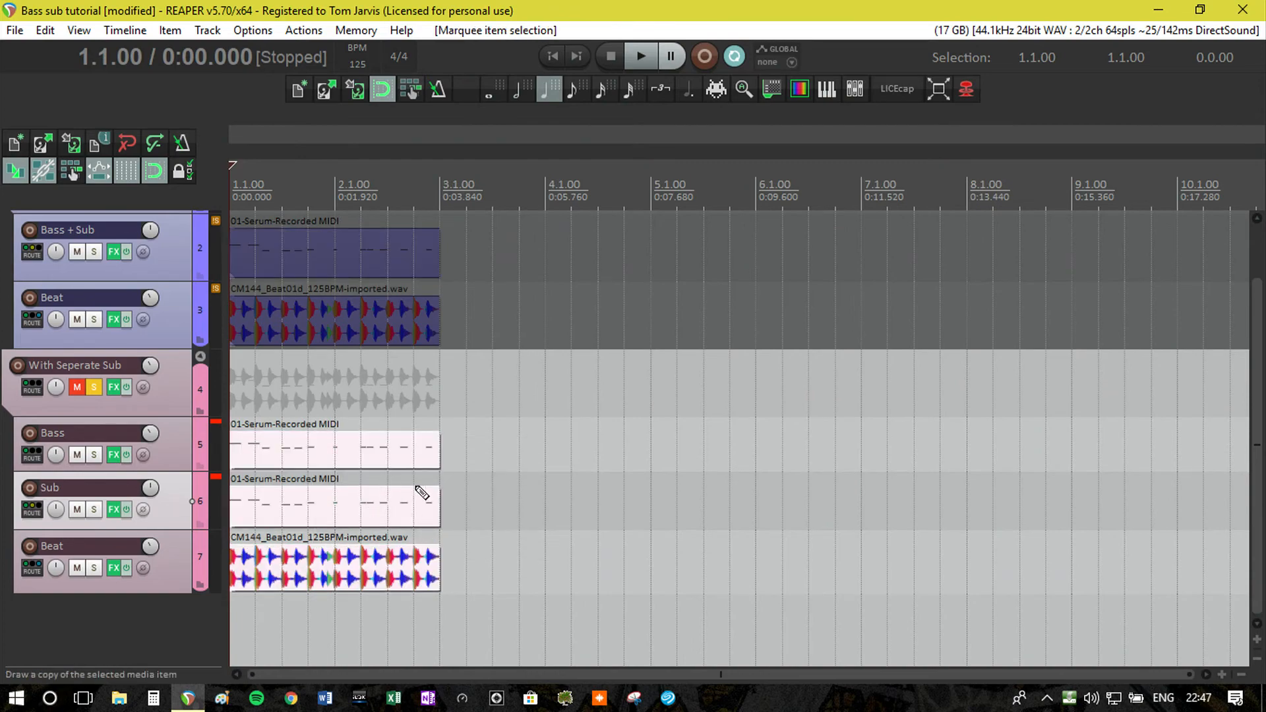
left_click(437, 454)
key("ctrl+v")
key("ctrl+v")
key("ctrl+v")
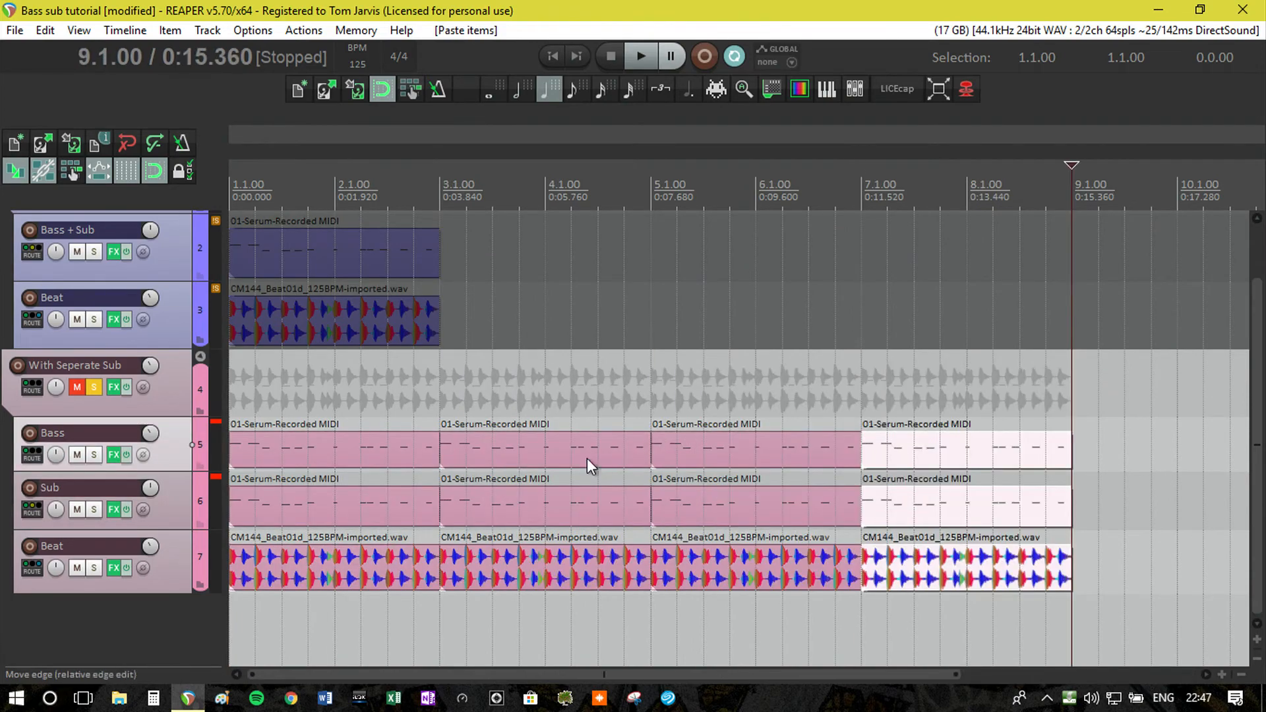
- Delete the first two items on the Sub track, clearing it from 1.1.00 to 5.1.00
left_click(691, 501)
left_click(915, 501)
left_click_drag(577, 499, 353, 496)
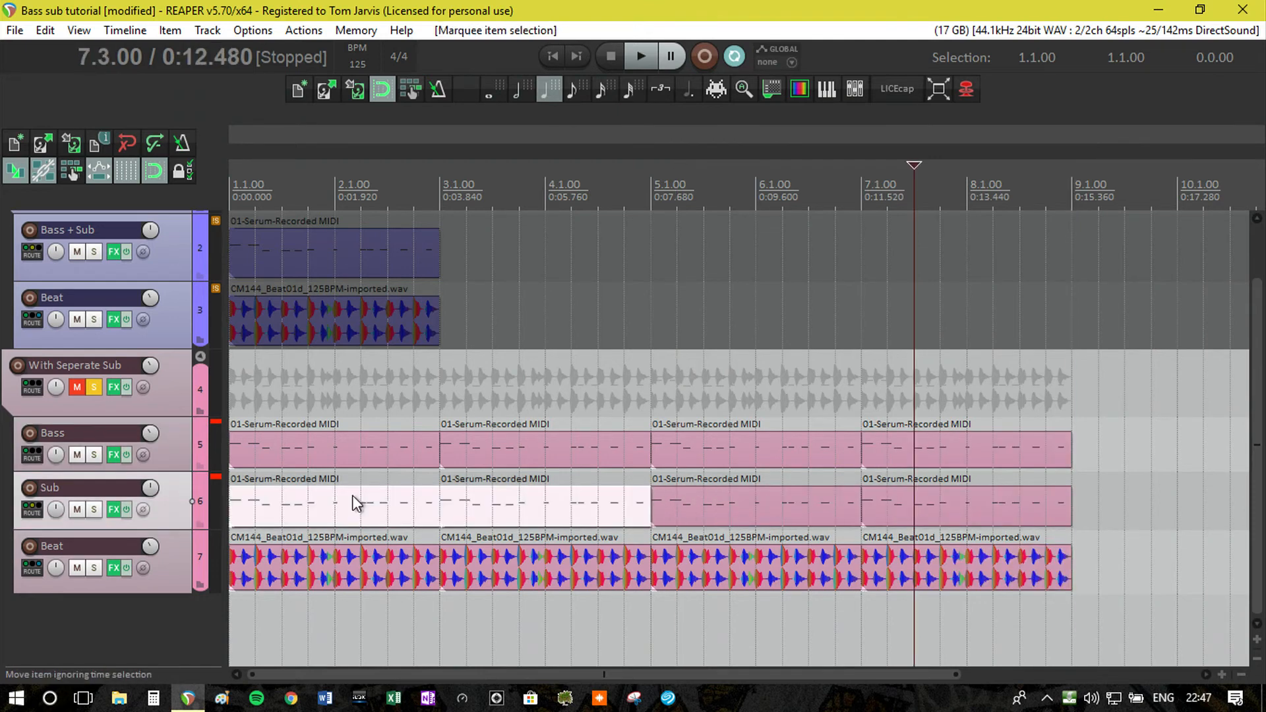
key("Delete")
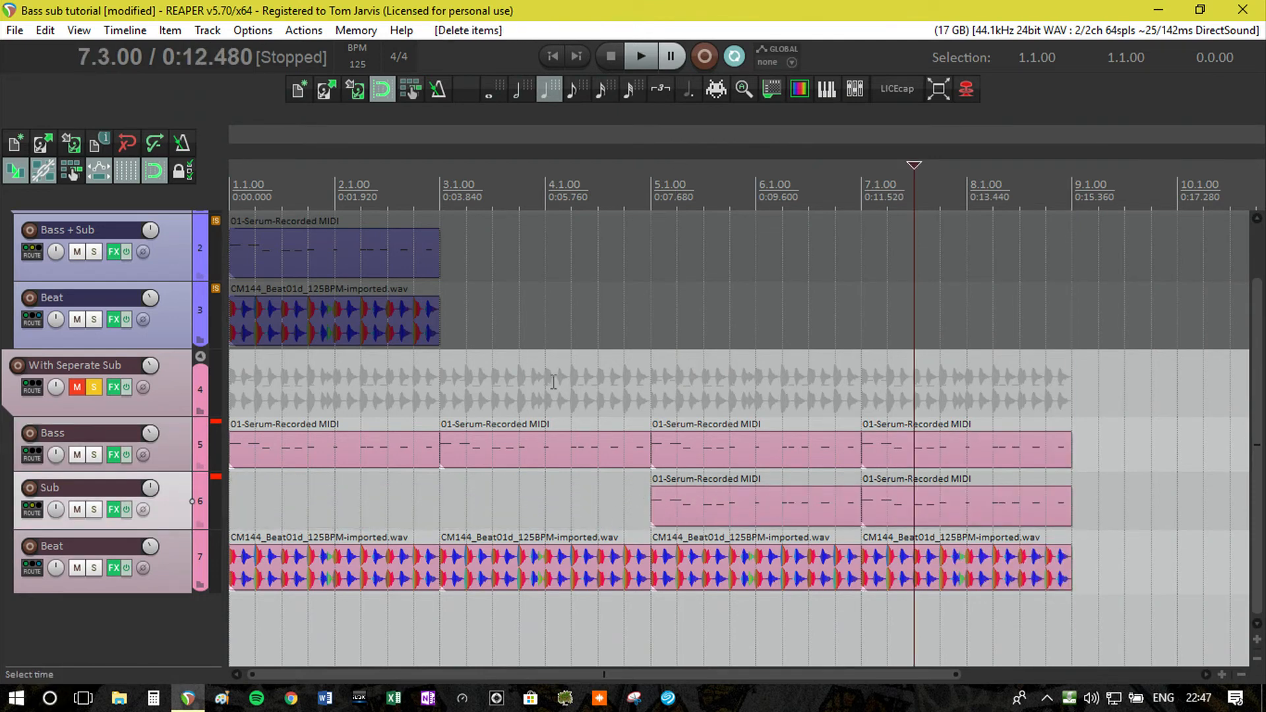
- Glue the first two items on the With Seperate Sub folder's Beat track into one item
left_click_drag(610, 564, 378, 564)
right_click(378, 564)
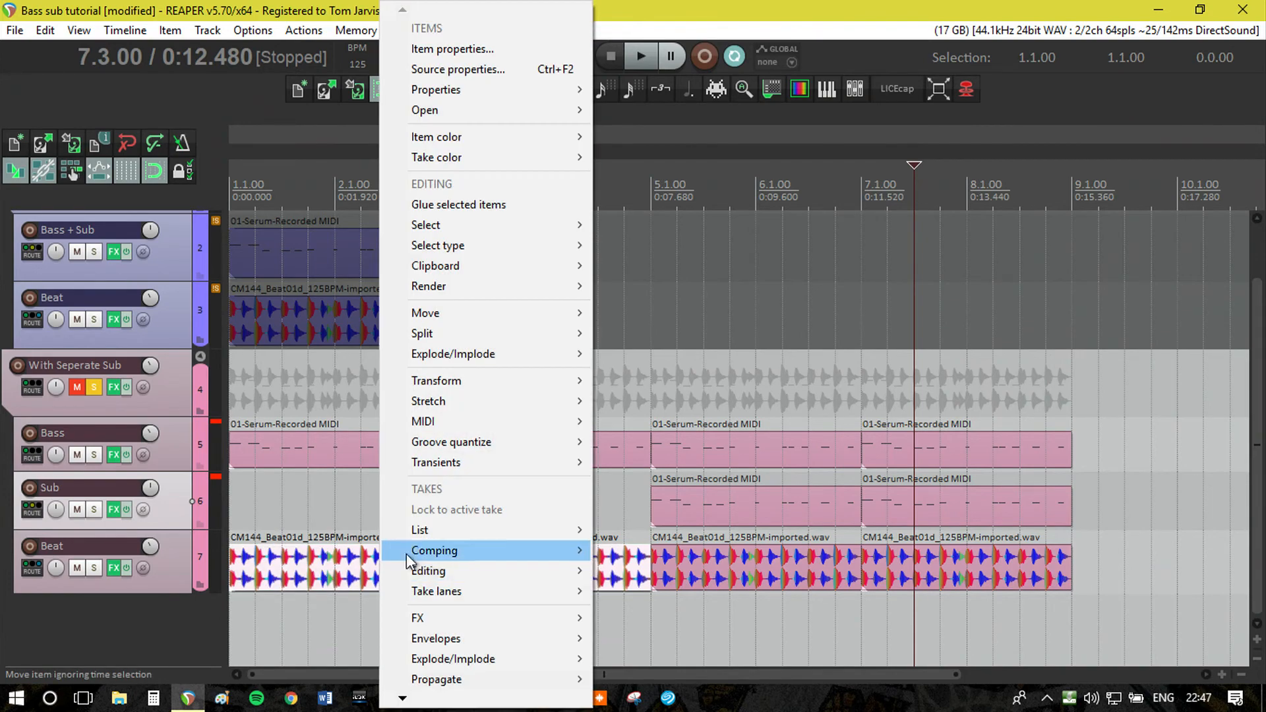
left_click(478, 205)
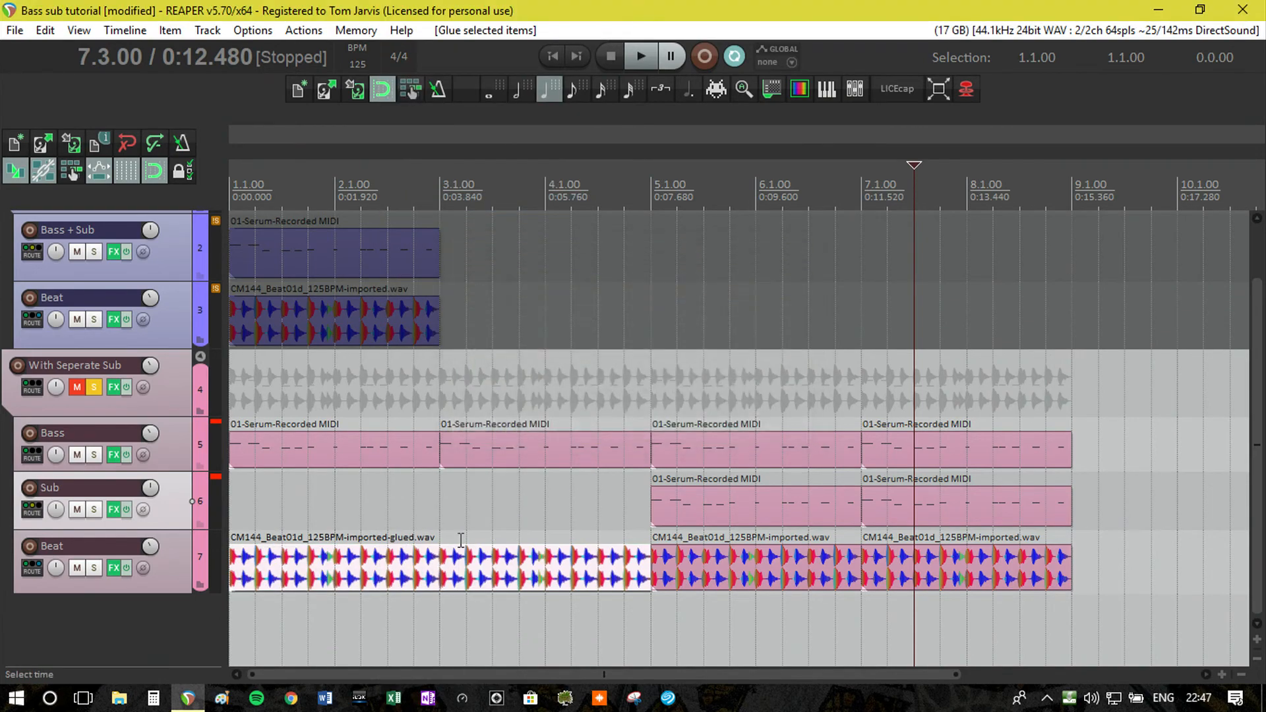
- Add ReaEQ and ReaDelay as item effects on the glued Beat item
key("shift+e")
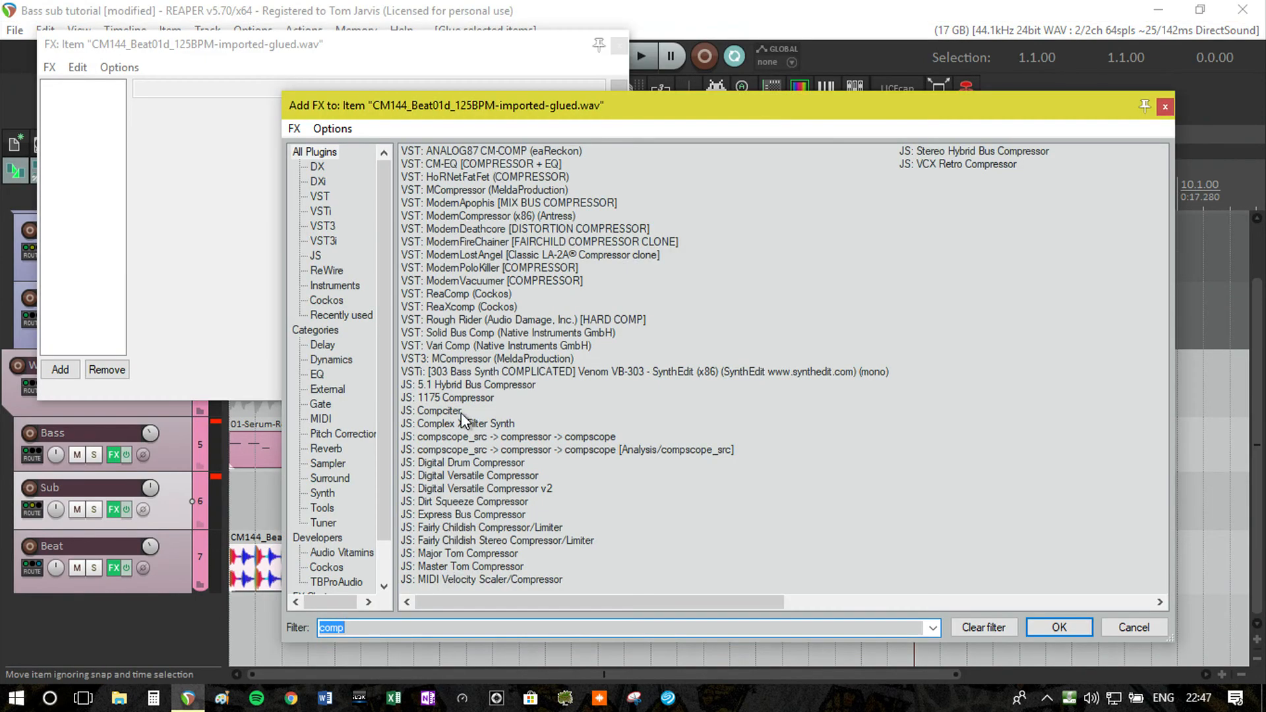
type("eq")
double_click(468, 168)
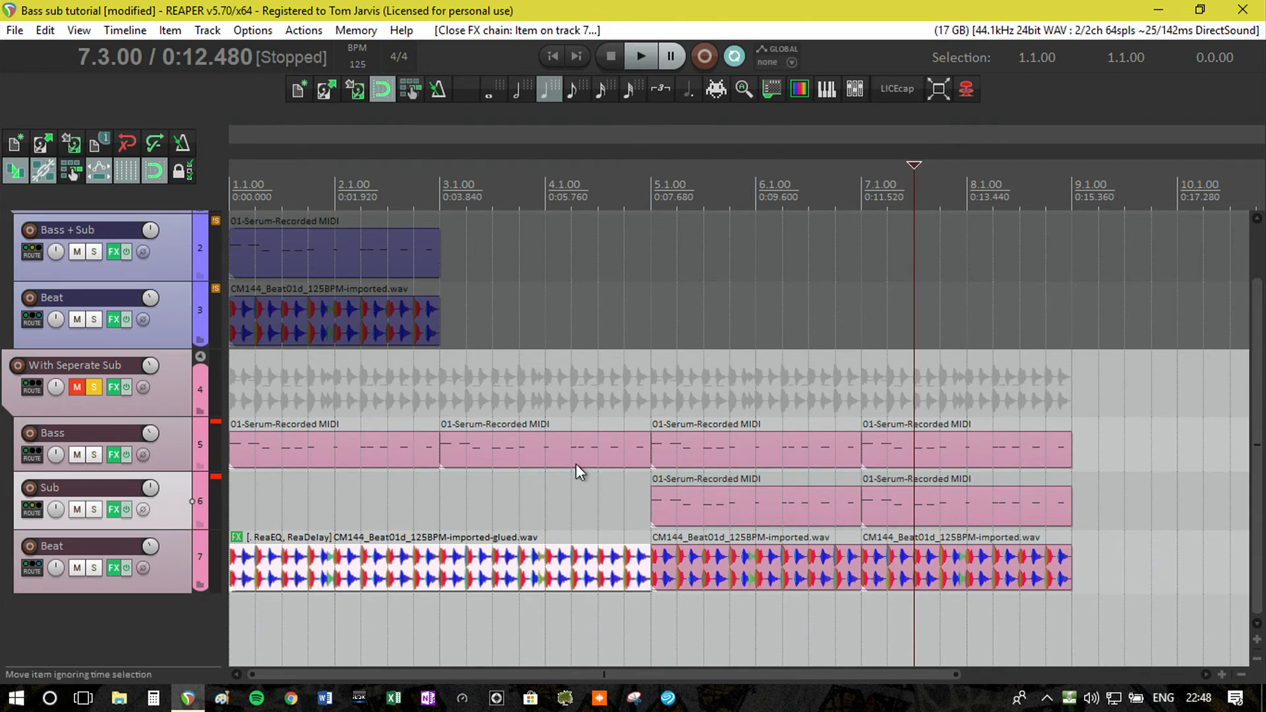
- With ReaDelay bypassed, cut ReaEQ's low-shelf band to -120 dB at 613.6 Hz and play the arrangement from 3.1.00
key("Home")
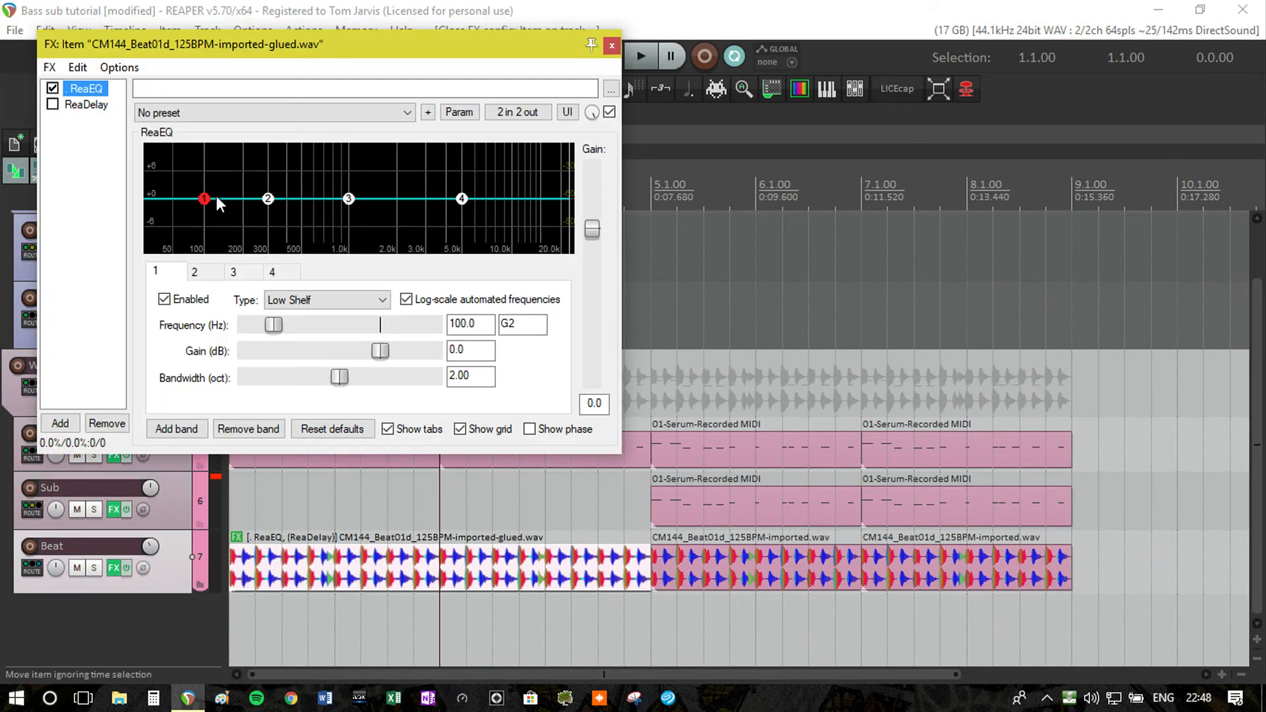
left_click_drag(206, 200, 321, 290)
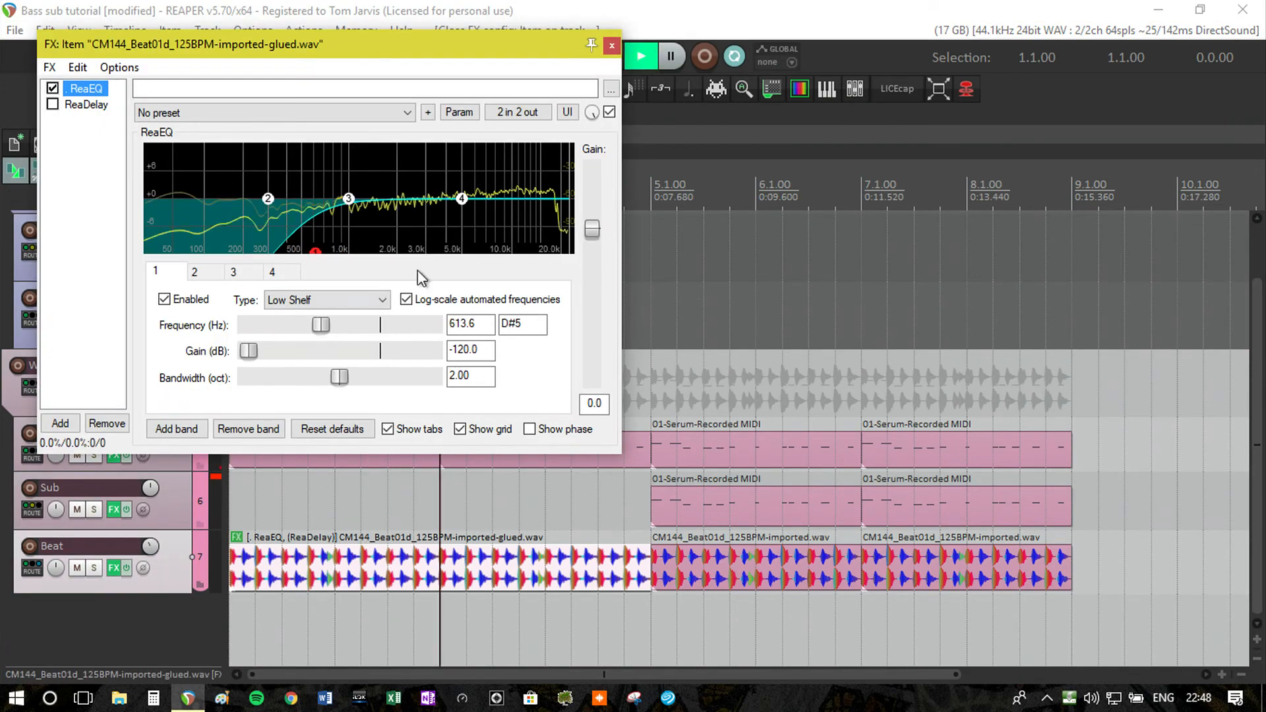
left_click(612, 46)
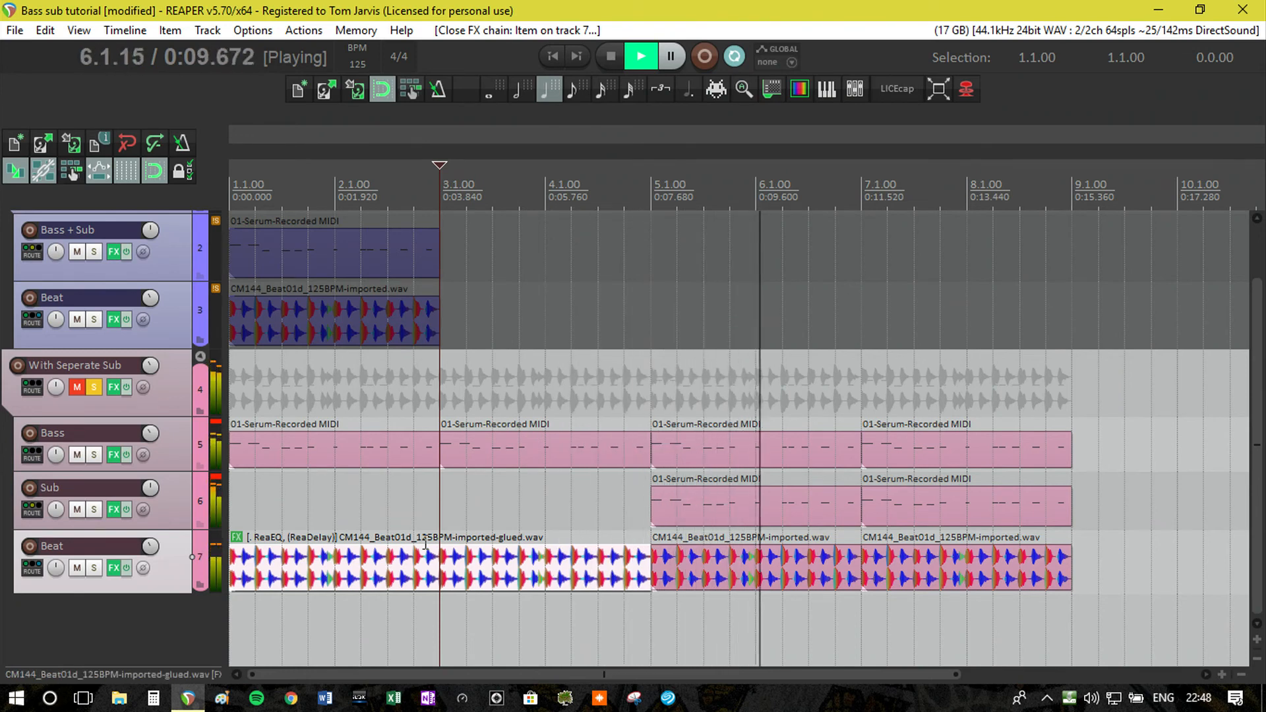
key("space")
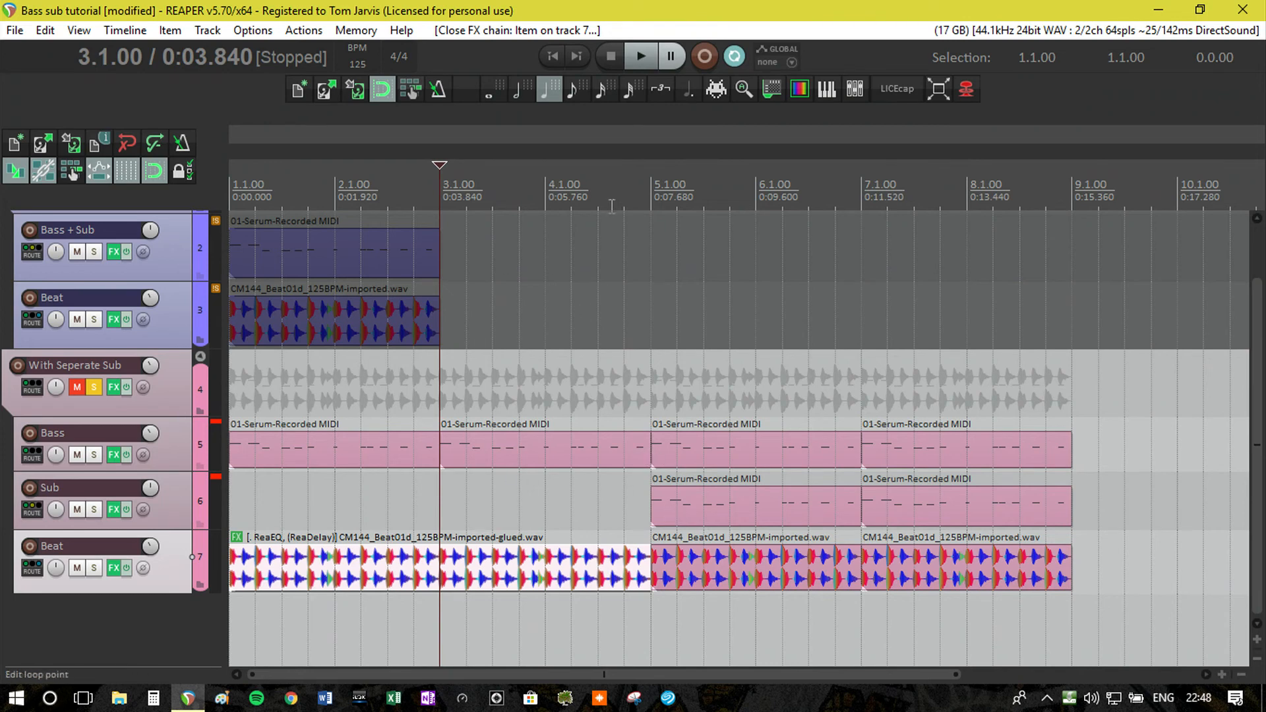
- Look over the Sub and Bass items after 5.1.00, and play the transition from 4.3.00
left_click(934, 499)
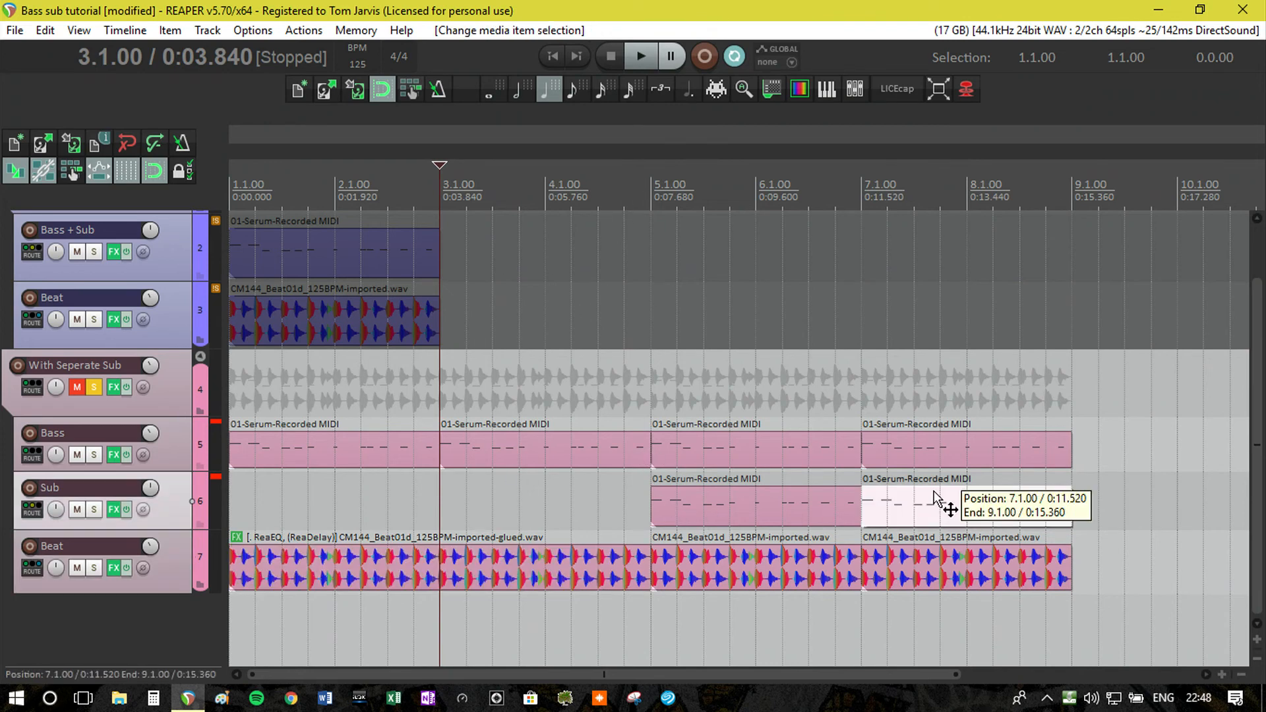
left_click(783, 508)
left_click(565, 449)
left_click(705, 450)
left_click(916, 449)
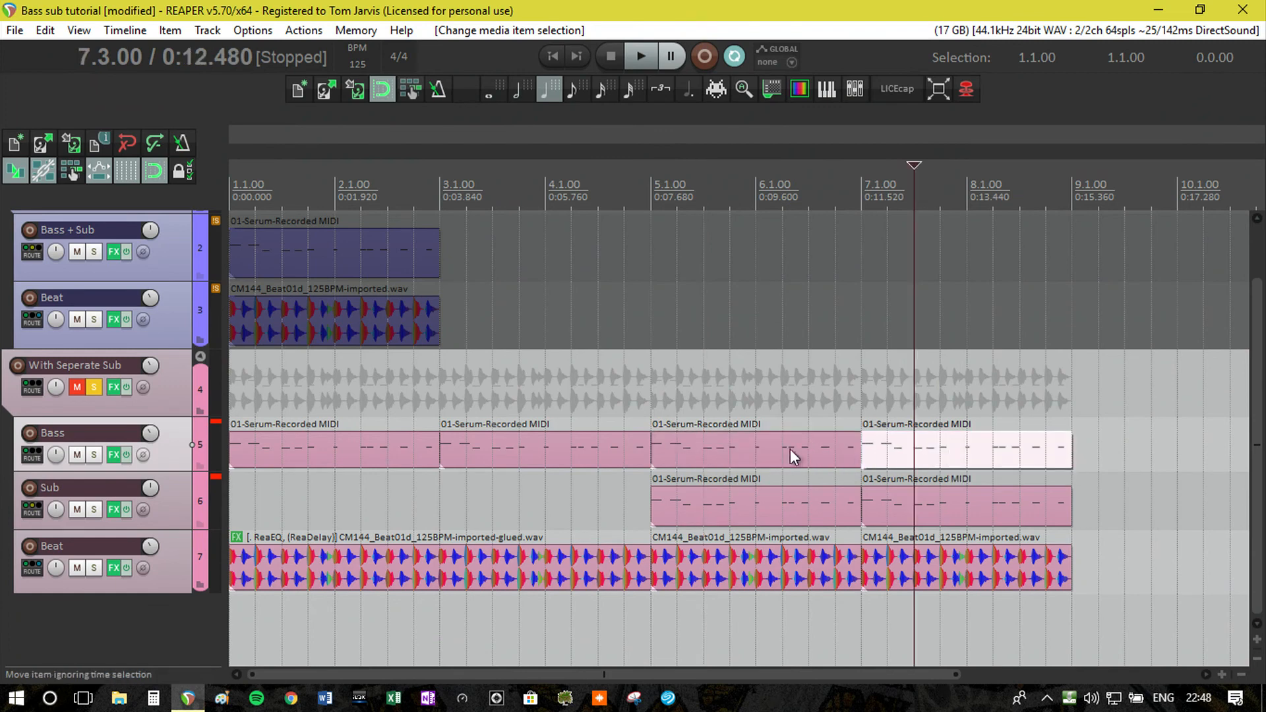
left_click(790, 449)
left_click(598, 191)
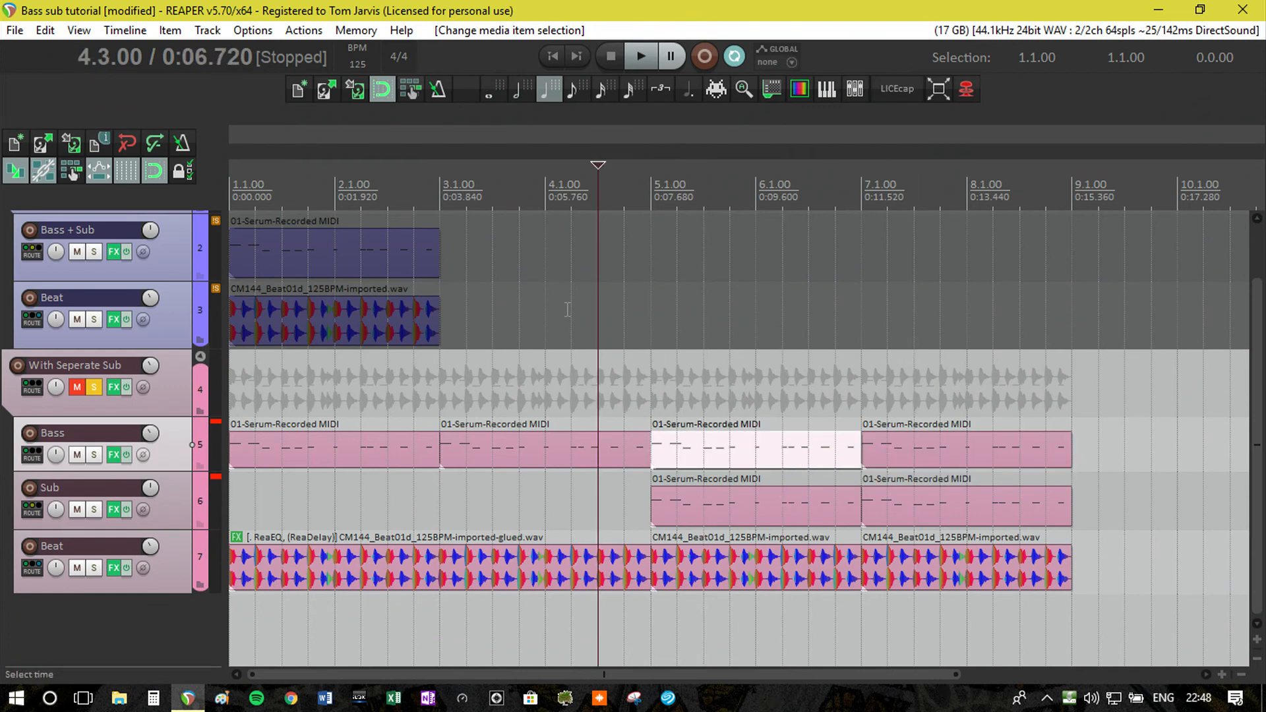
key("space")
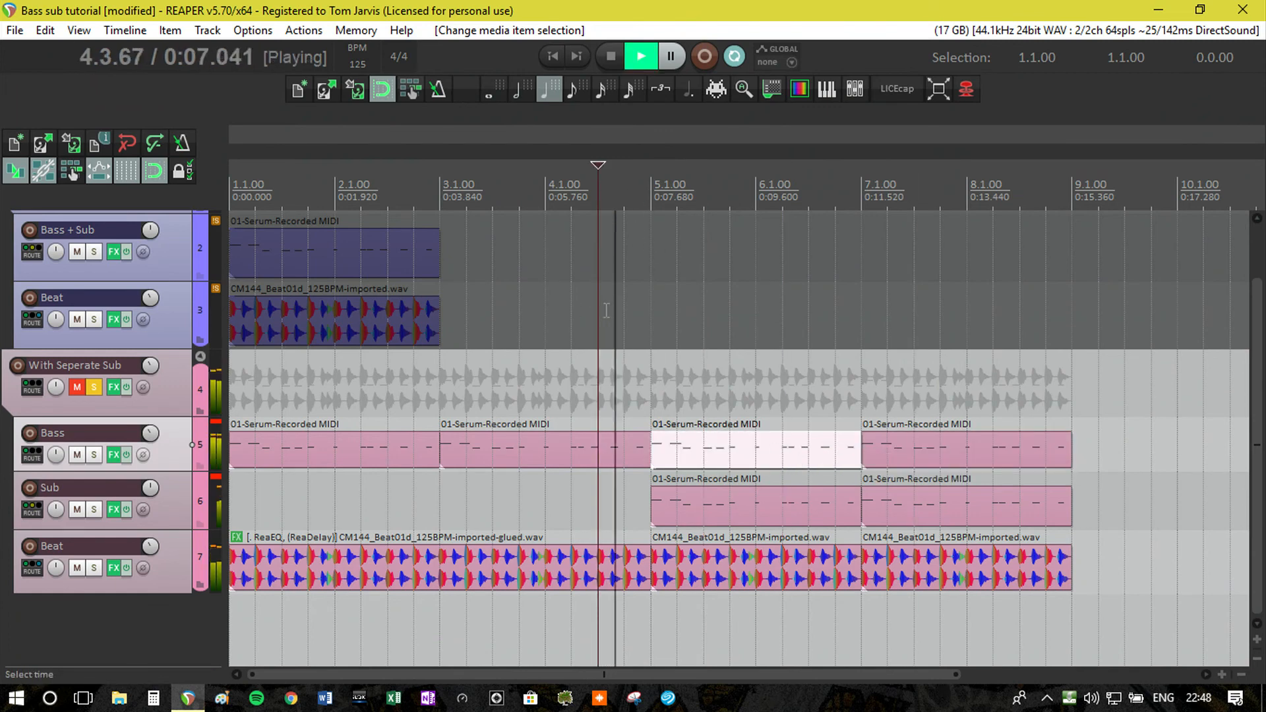
- Stop playback and compare the With Sub folder's Bass + Sub and Beat tracks with the separate Bass and Sub tracks
key("space")
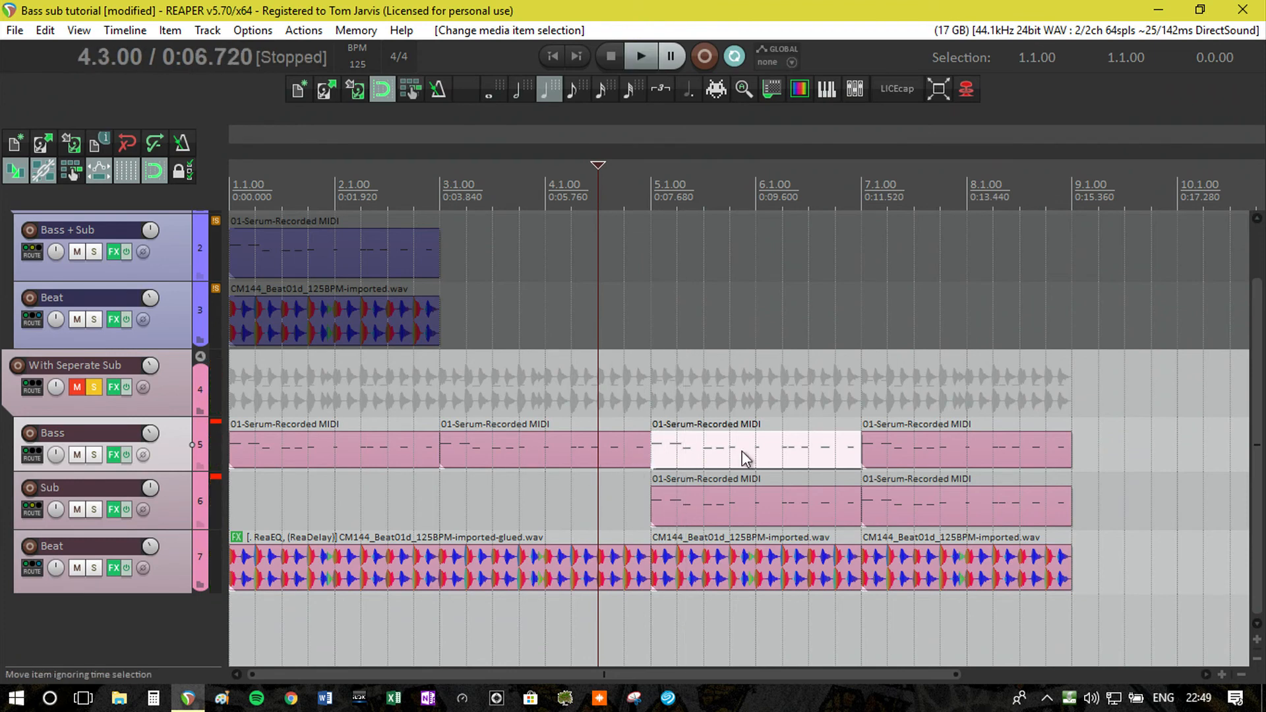
scroll(1242, 460, "up", 2)
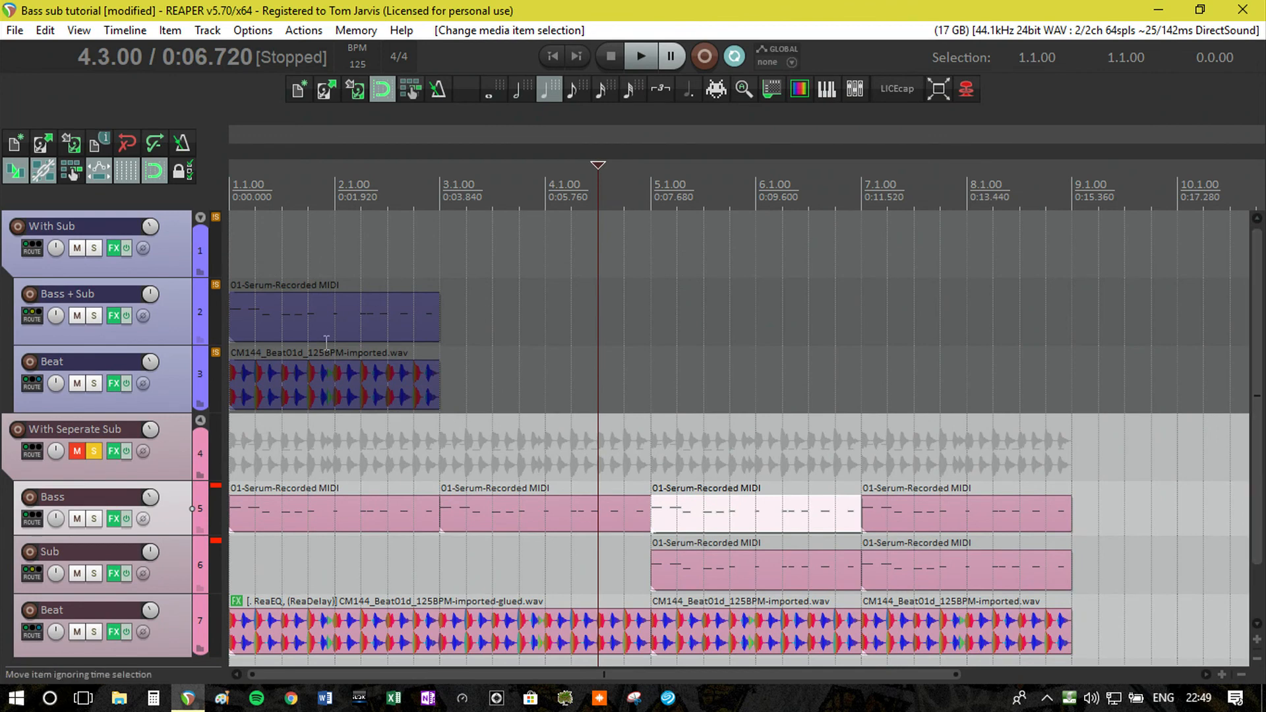
left_click(191, 314)
left_click(197, 380)
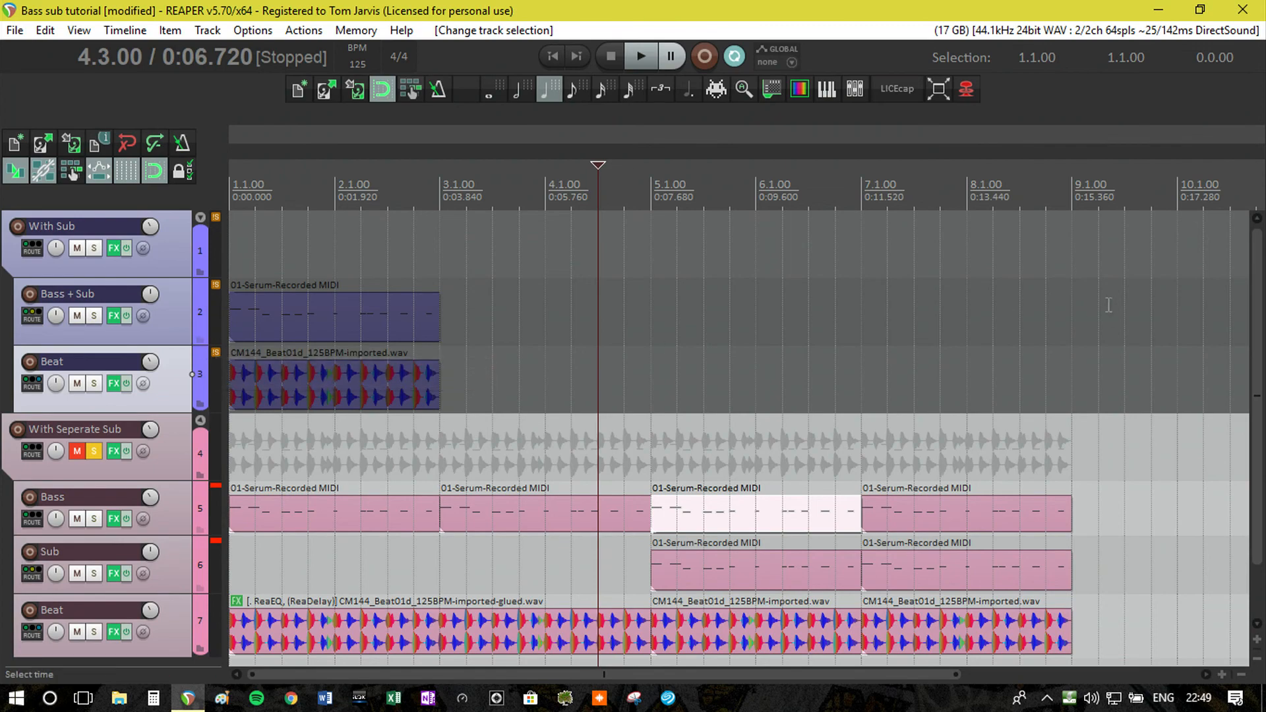
scroll(1259, 449, "down", 2)
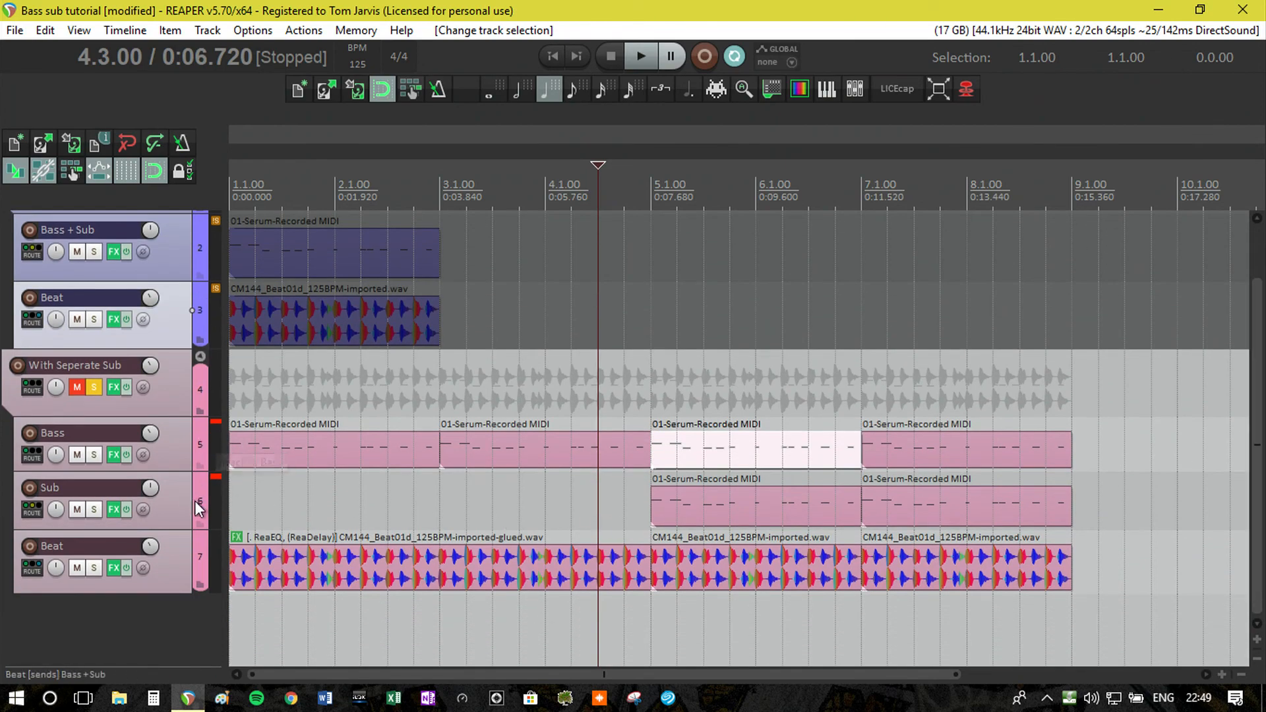
left_click(185, 503)
left_click(185, 461)
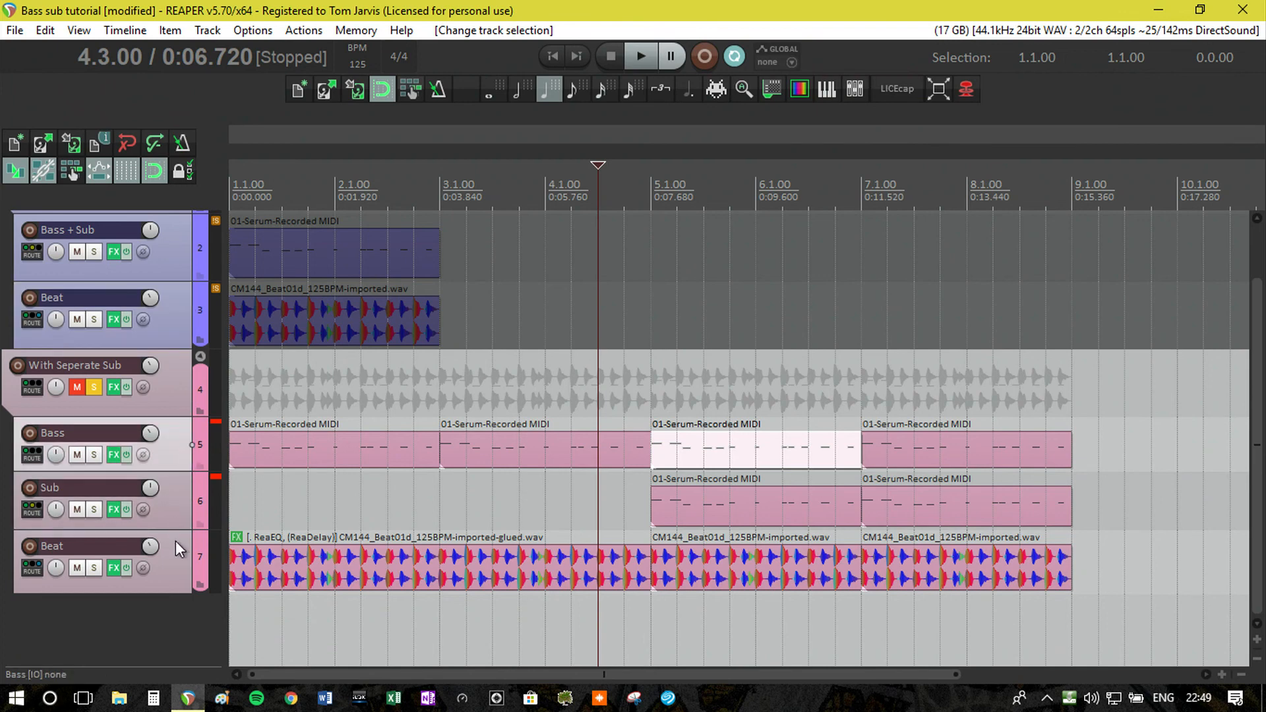
left_click(181, 505)
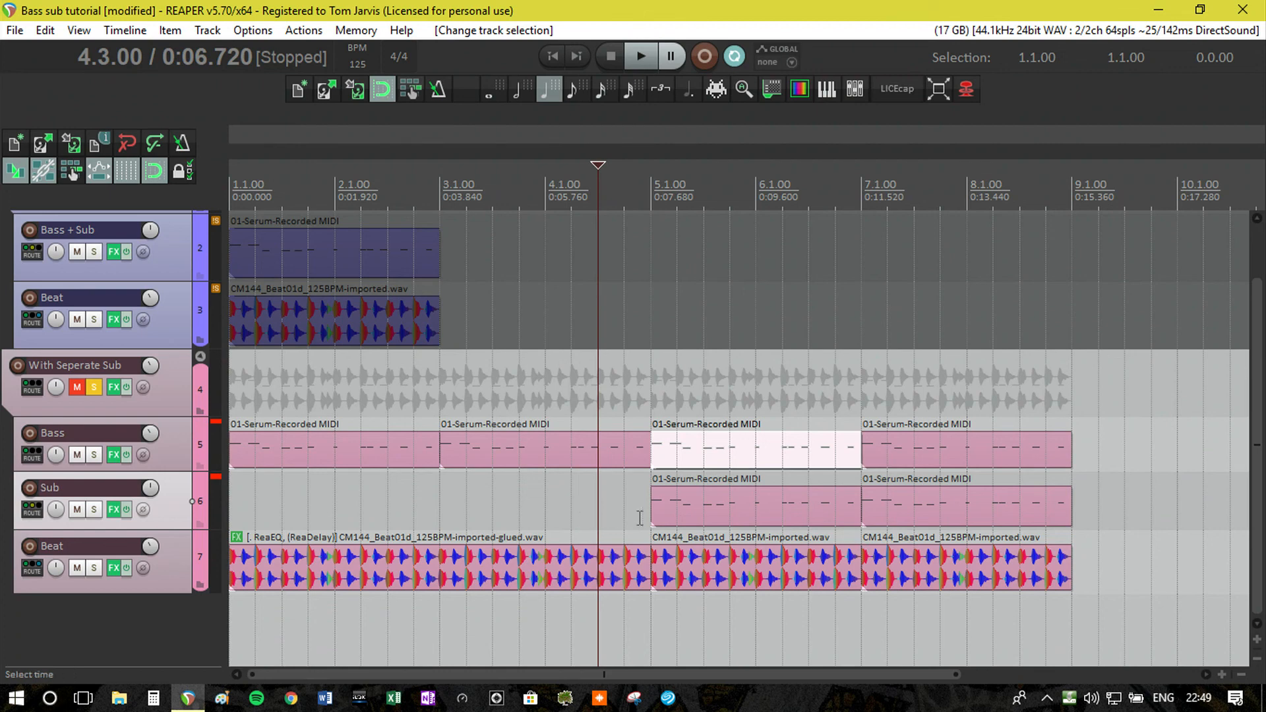
- Select the Sub track's item starting at 7.1.00 and place the edit cursor at 5.1.00
left_click(679, 515)
left_click(907, 514)
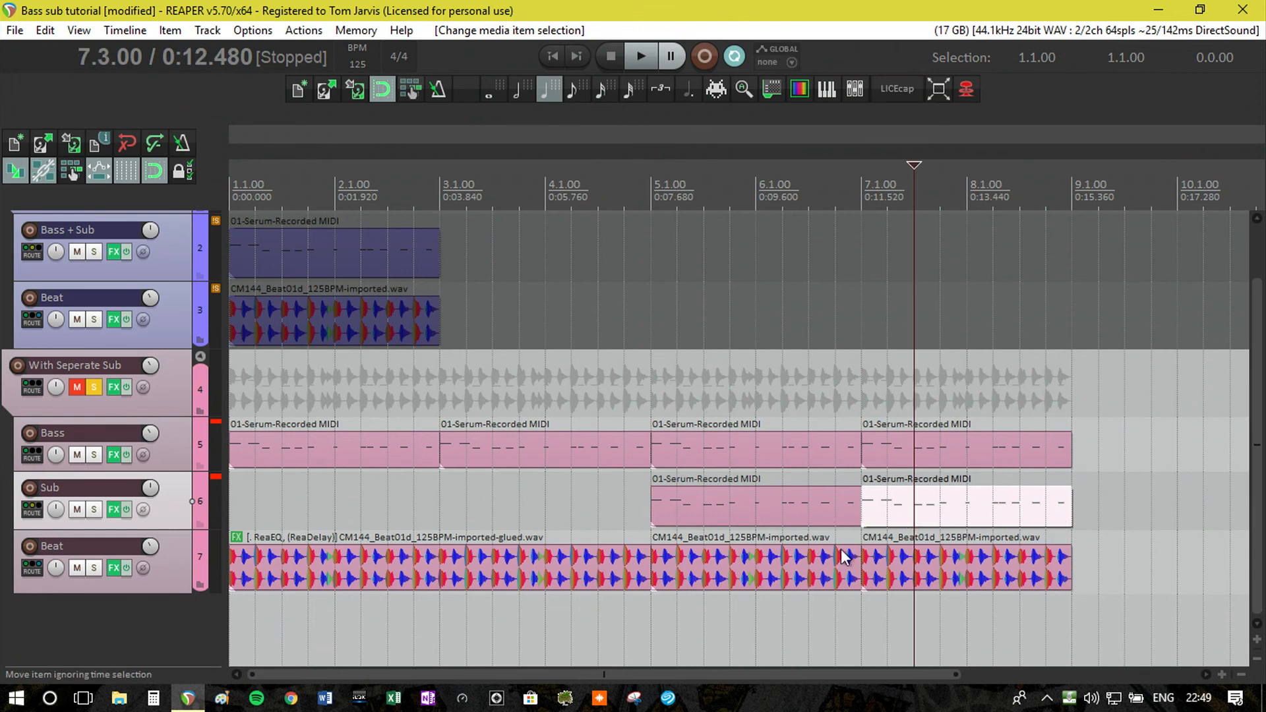
left_click(651, 198)
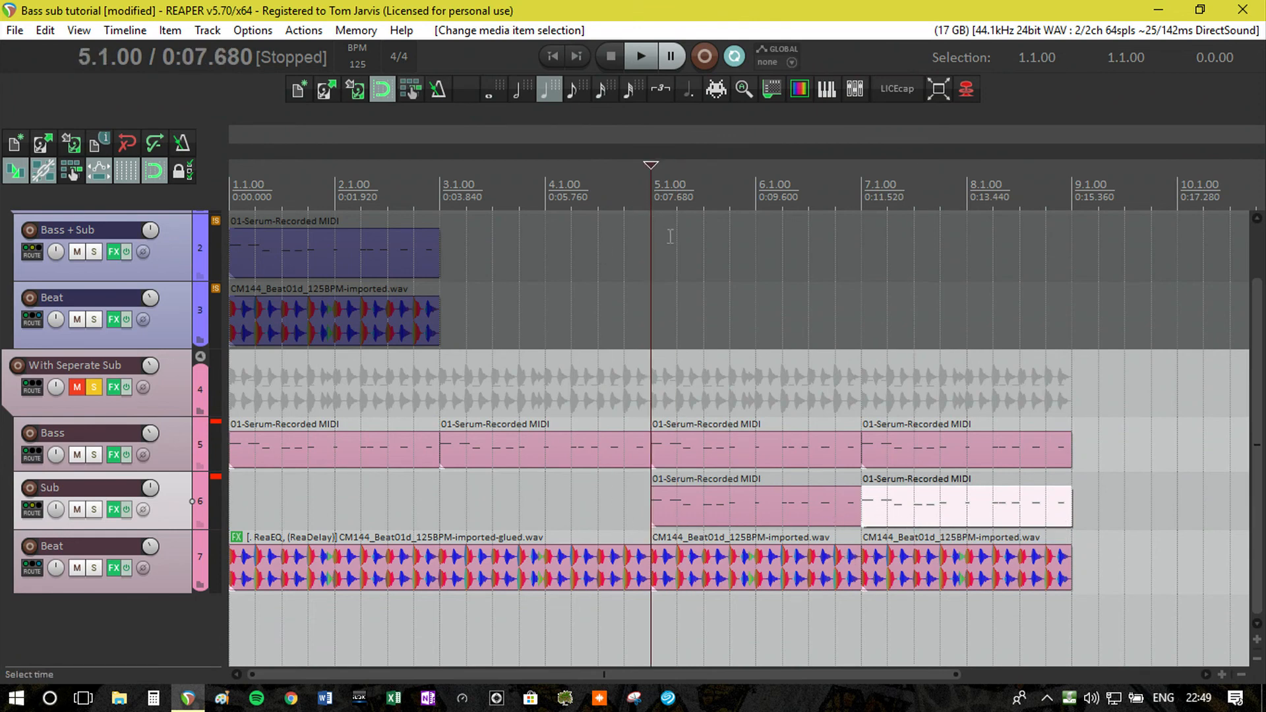